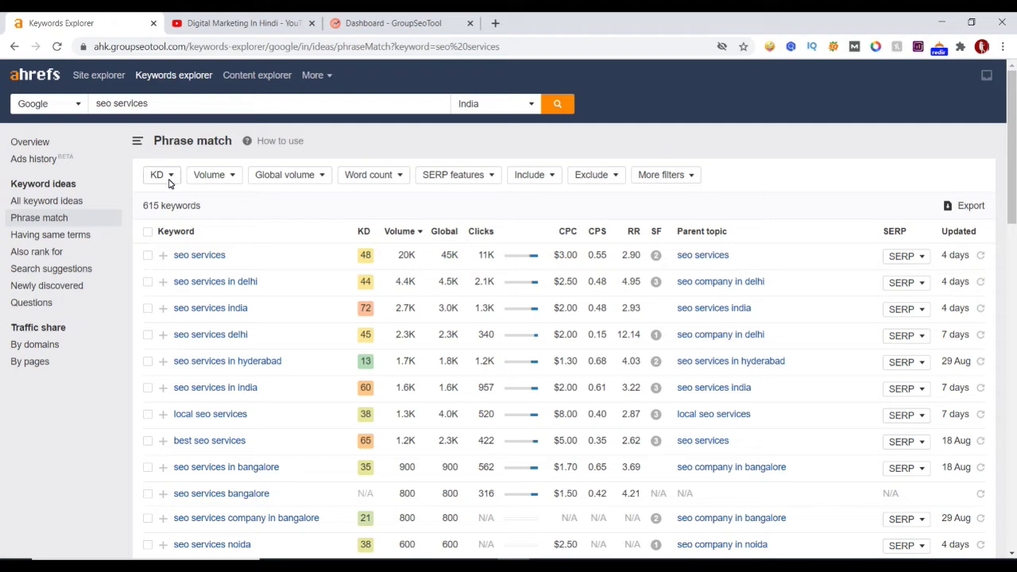
Filter the phrase-match keywords for "seo services" to a maximum keyword difficulty (KD) of 10
click(166, 176)
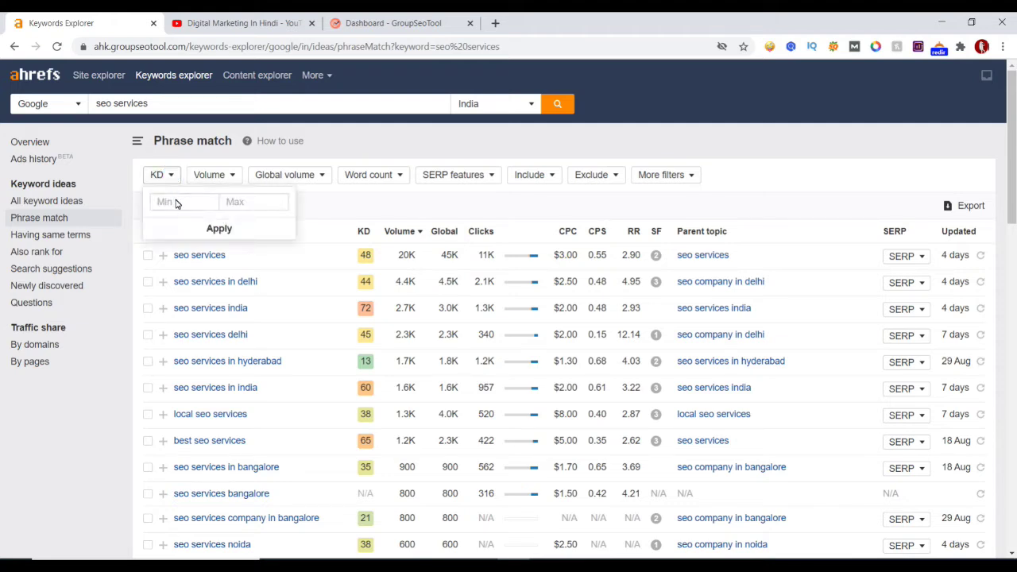
click(246, 205)
text(10)
click(221, 226)
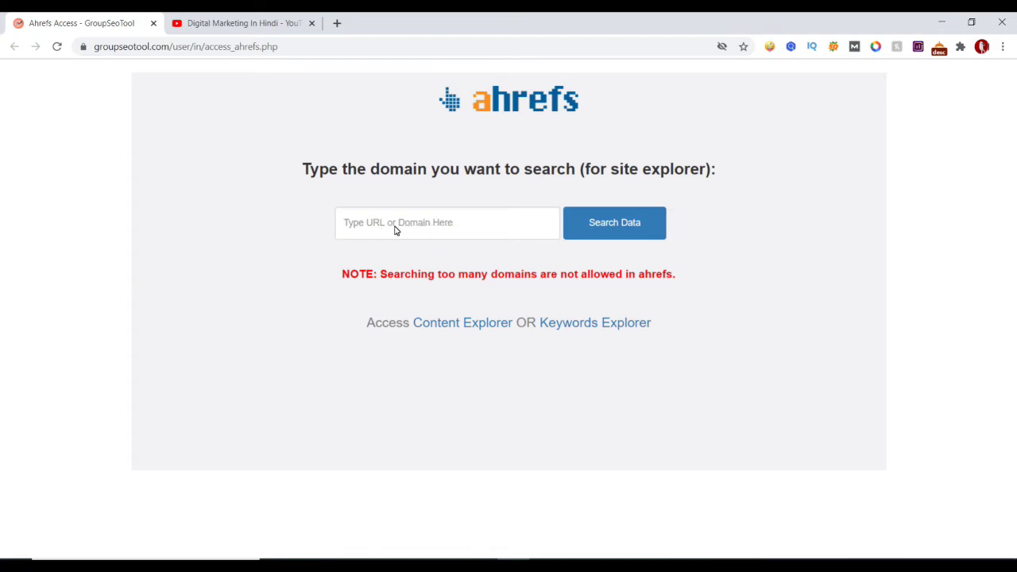
Look through the uploaded videos of the Digital Marketing In Hindi channel on YouTube and return to the Ahrefs access page
click(238, 23)
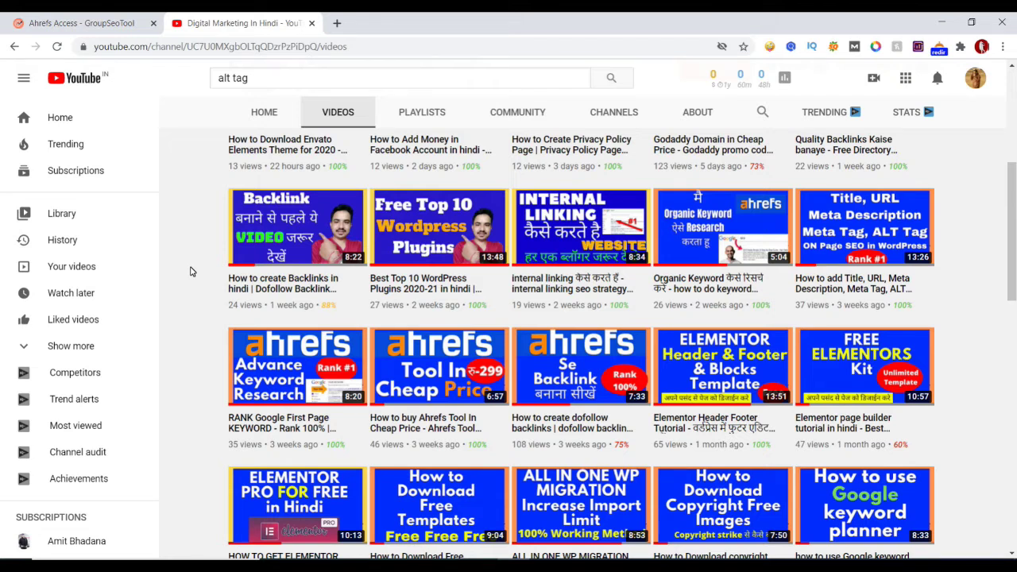
scroll(190, 271, down, 1)
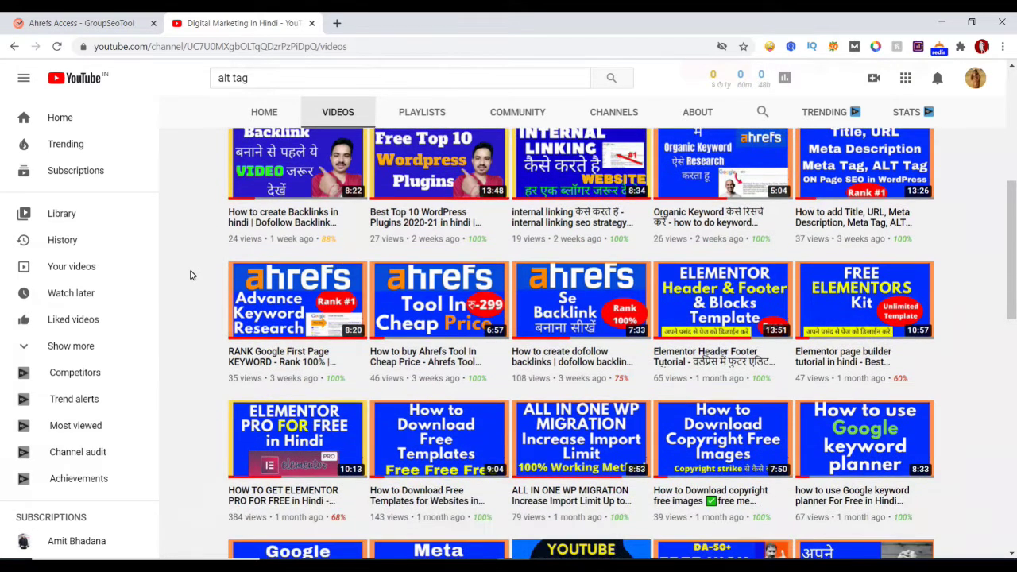
scroll(191, 282, up, 3)
scroll(194, 284, up, 3)
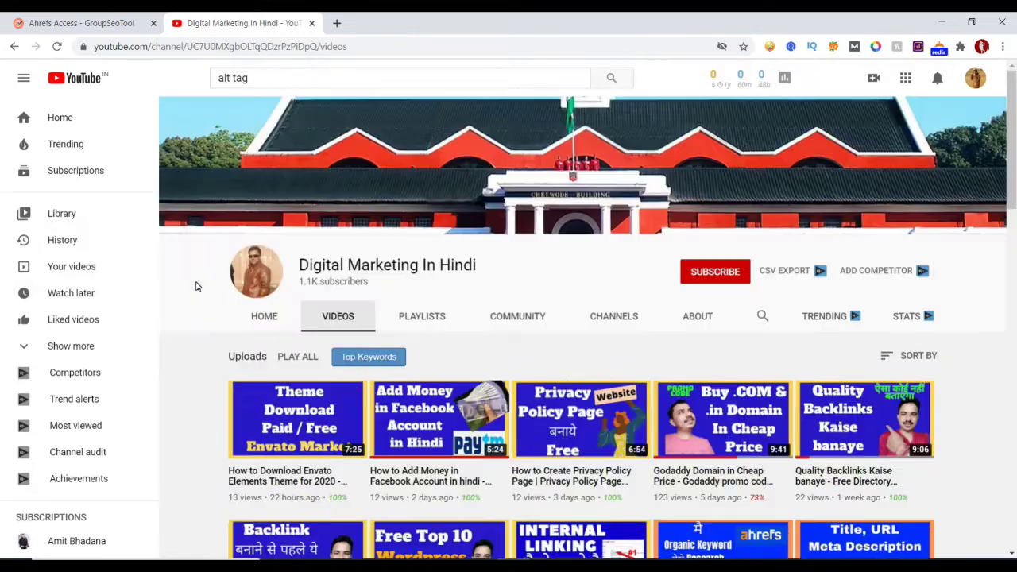
click(82, 19)
click(207, 18)
click(102, 18)
click(208, 19)
click(80, 20)
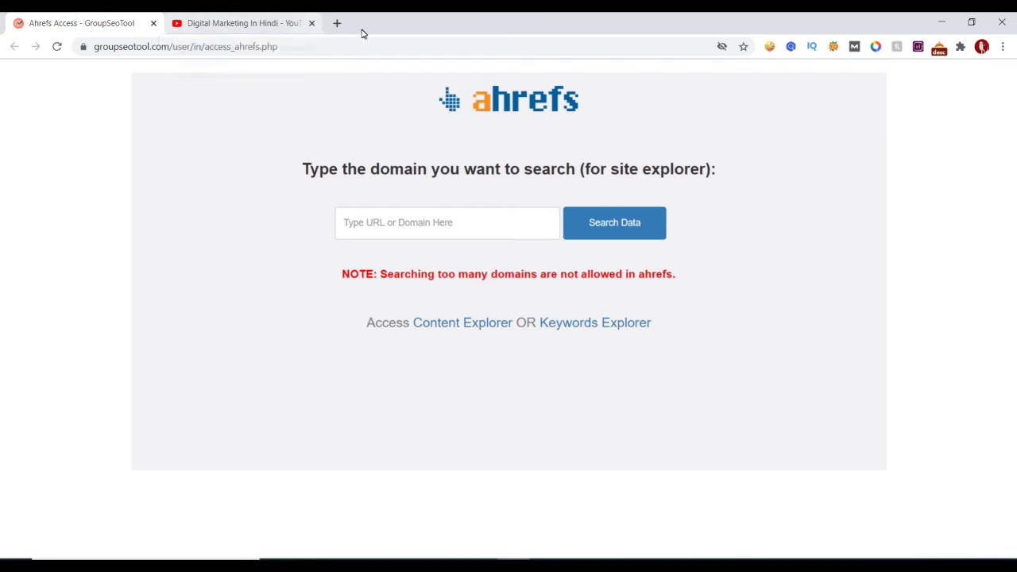
Open groupseotool.com in a new tab, go through its login to the dashboard and review the offered tools and prices
click(338, 23)
text(g)
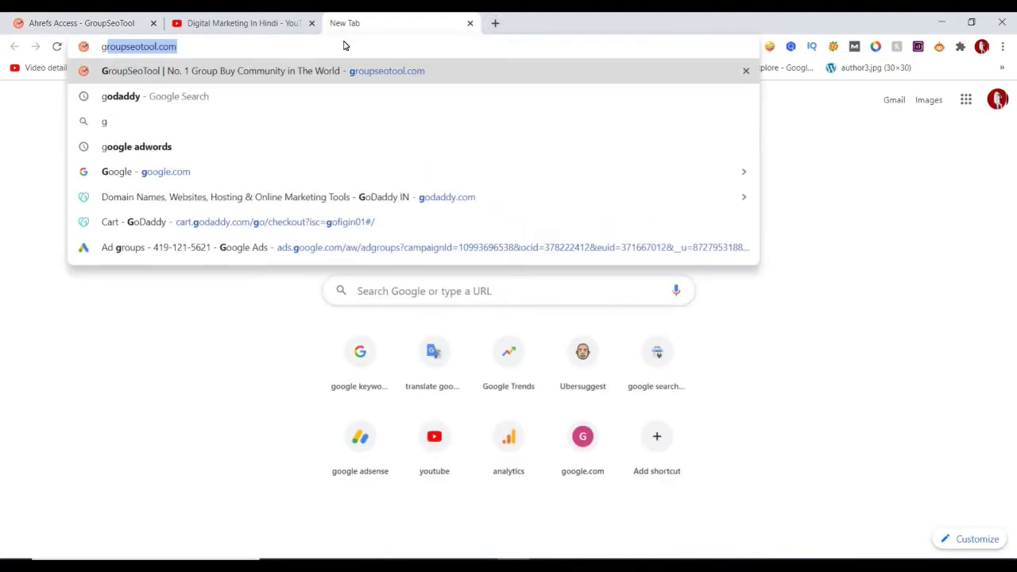
key(Return)
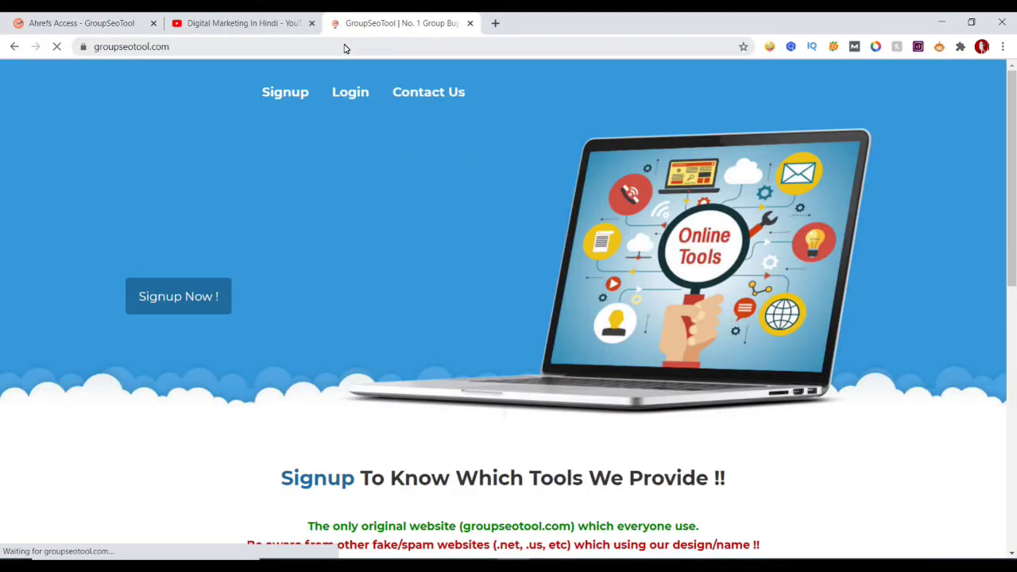
click(354, 92)
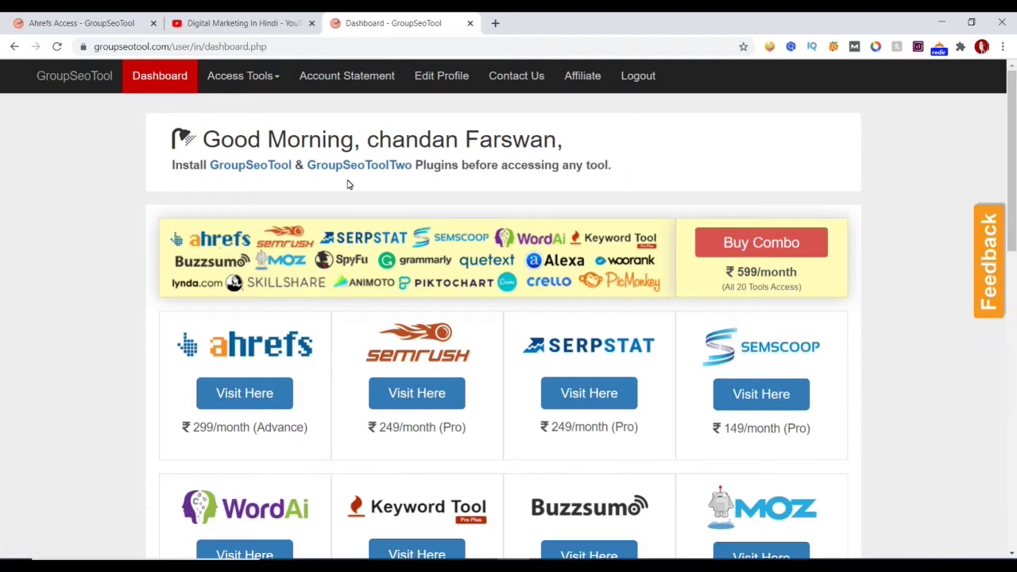
scroll(225, 308, down, 2)
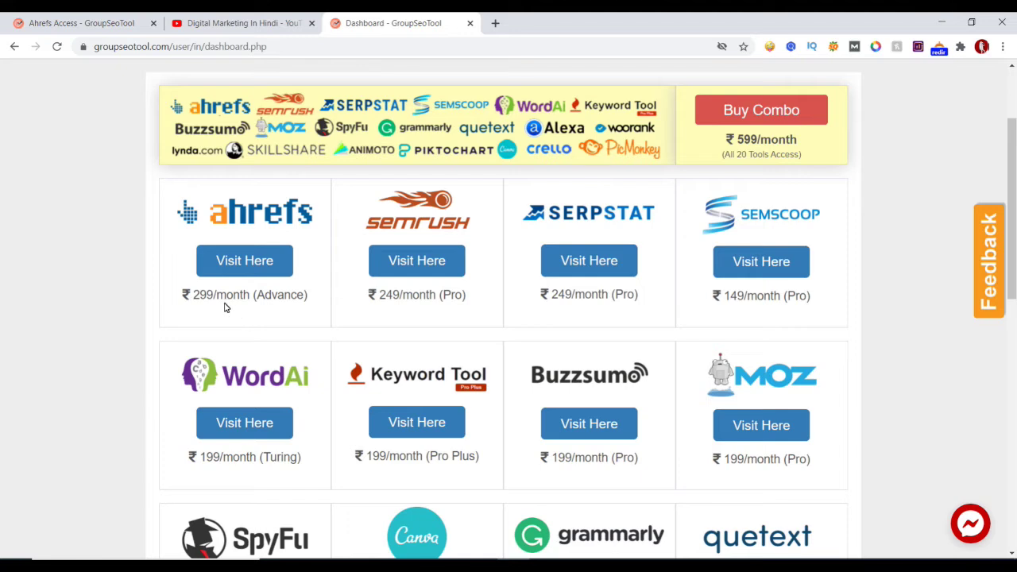
scroll(215, 332, up, 2)
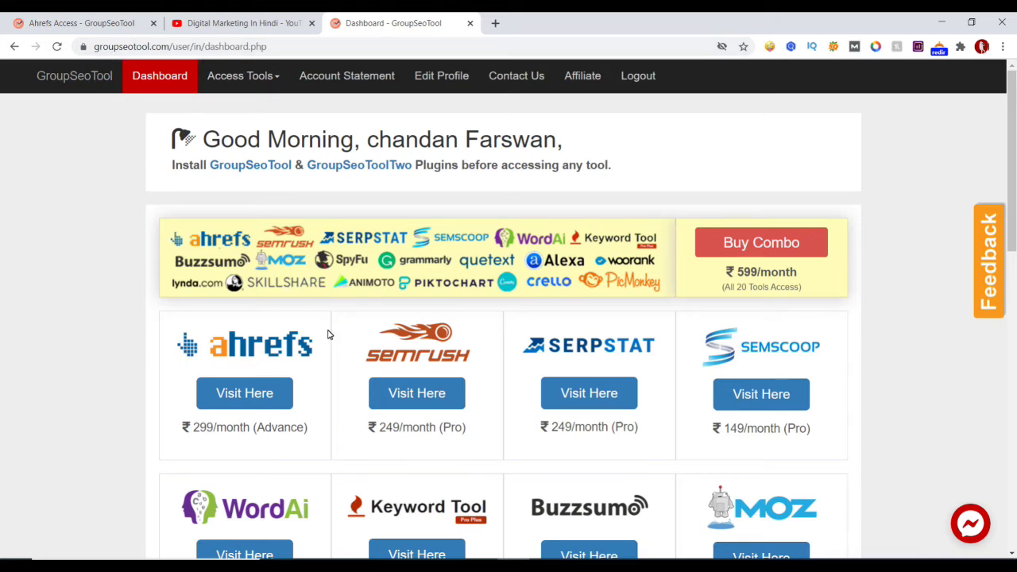
scroll(295, 399, down, 1)
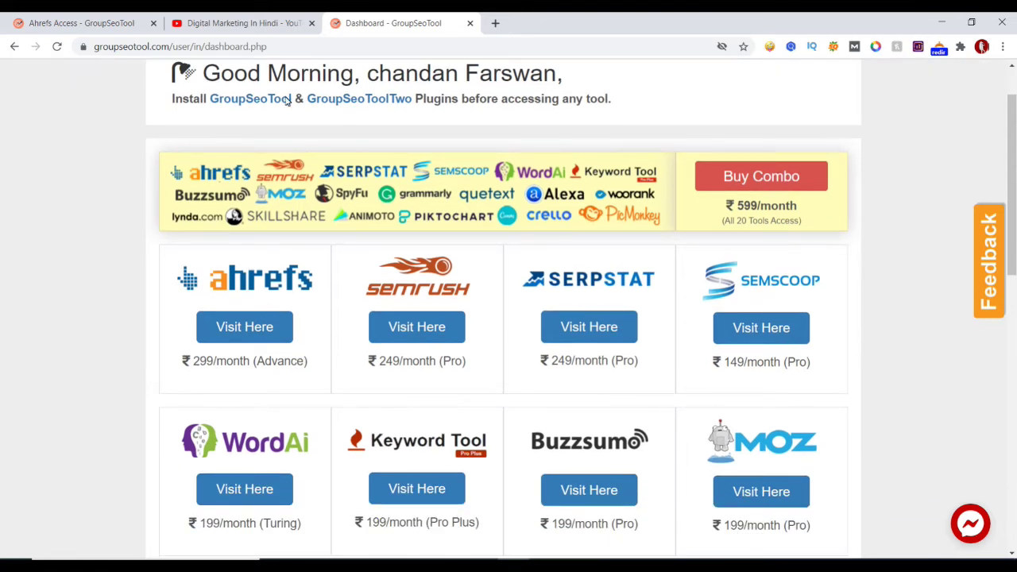
Browse the YouTube channel's older uploads, including its Ahrefs videos, and go back to the Ahrefs access page
click(259, 24)
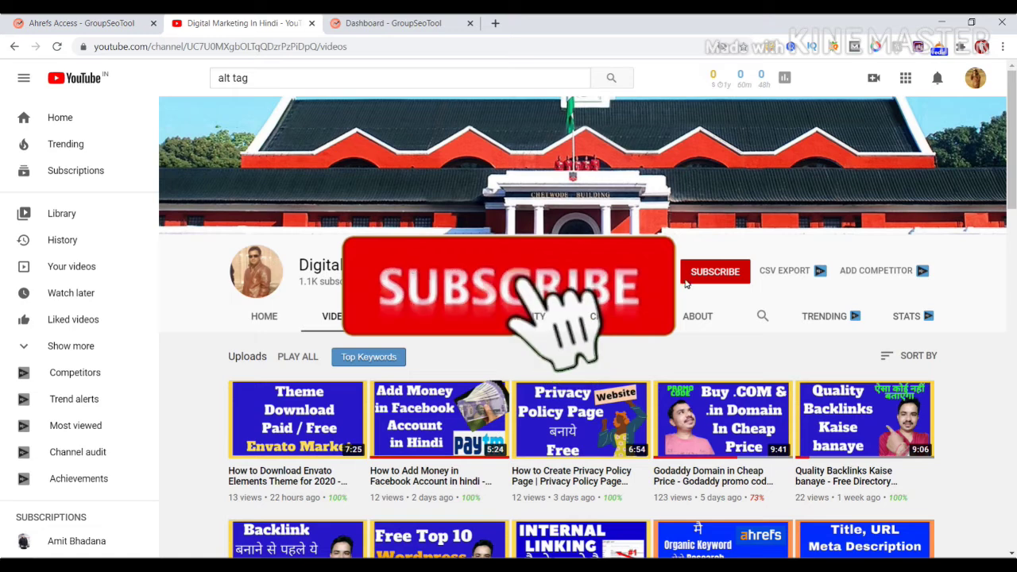
scroll(408, 343, down, 2)
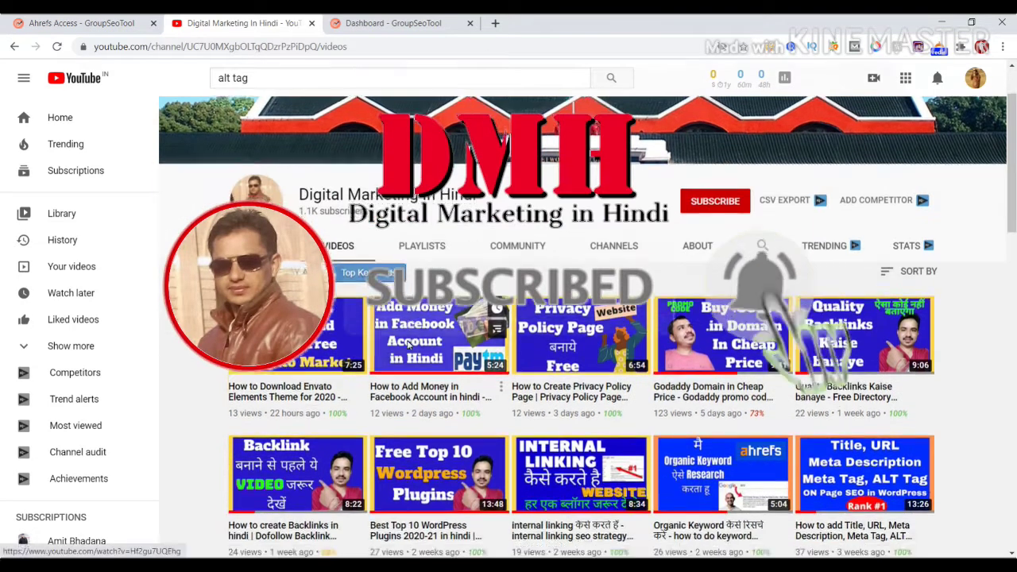
scroll(409, 343, down, 3)
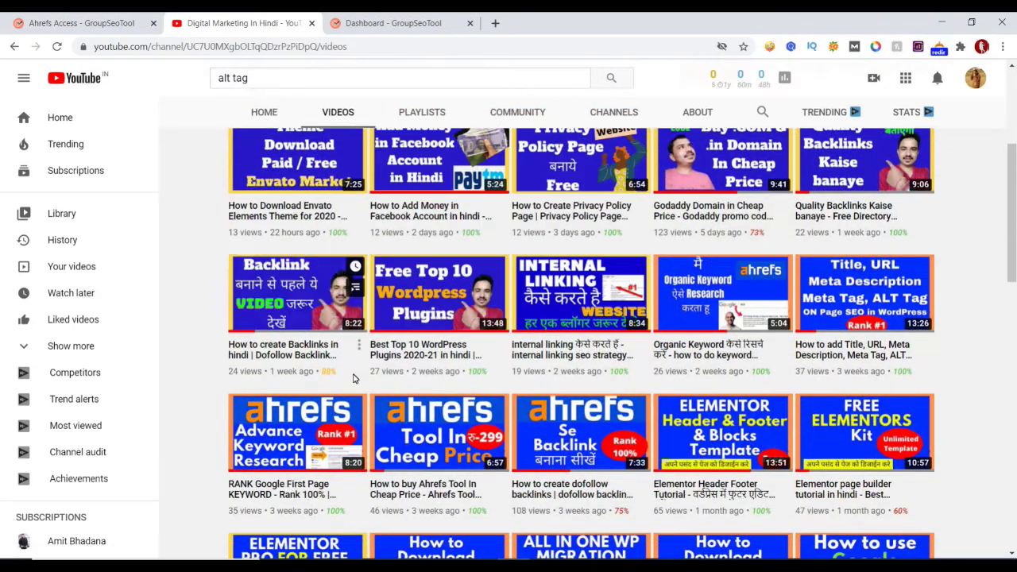
scroll(358, 380, down, 3)
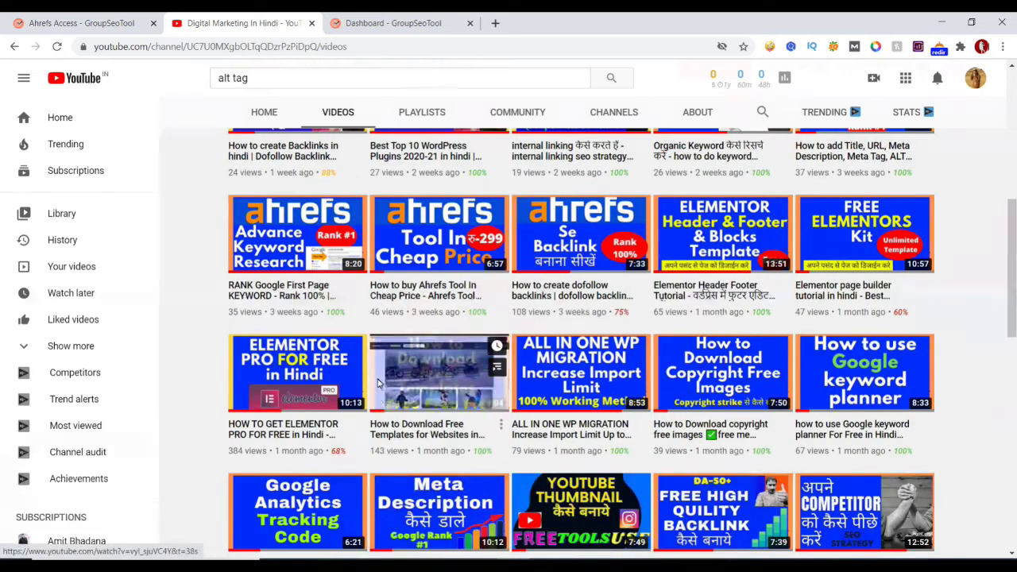
scroll(379, 383, up, 3)
click(418, 16)
click(250, 15)
click(17, 16)
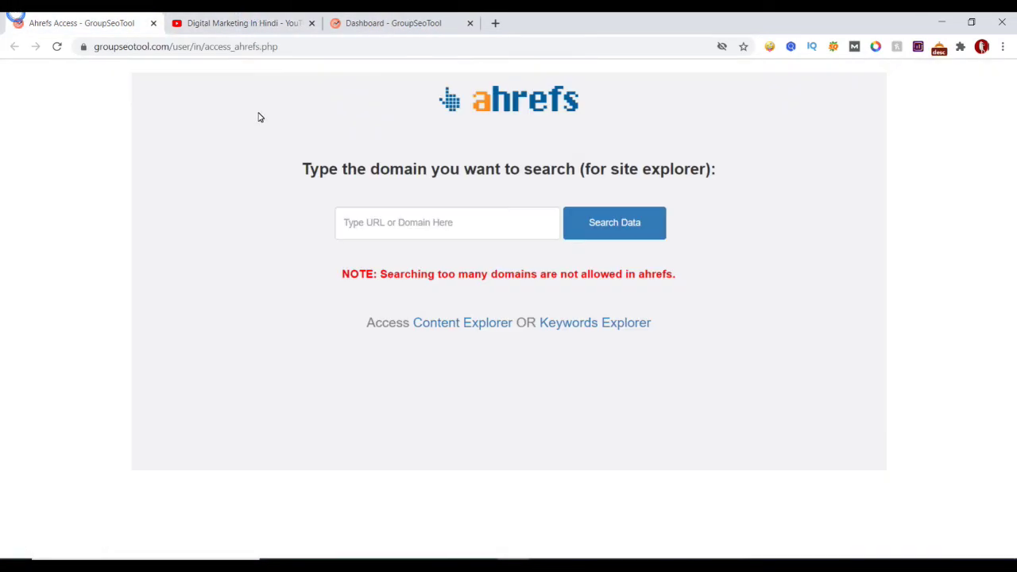
click(405, 222)
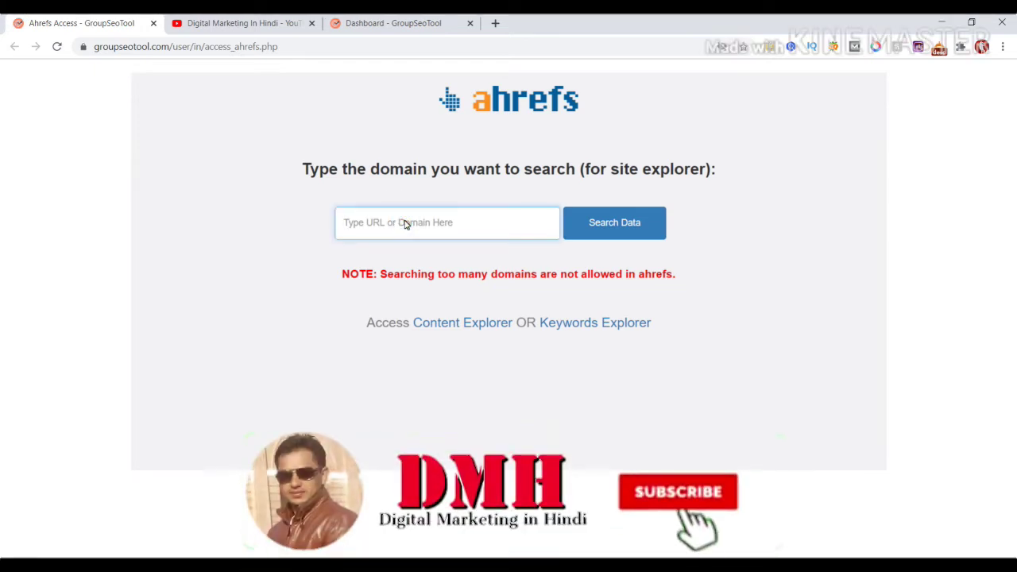
text(s)
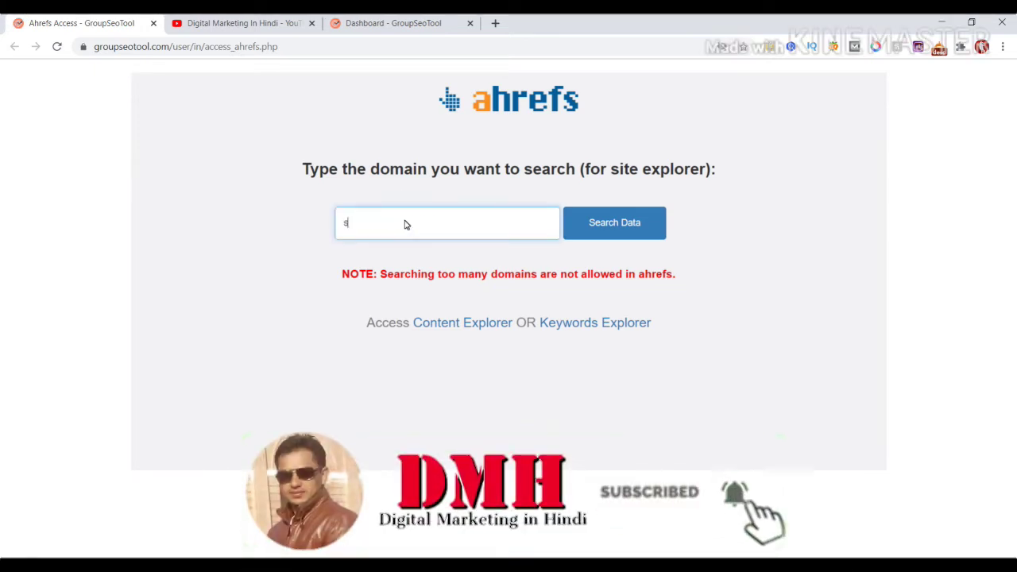
text(eo)
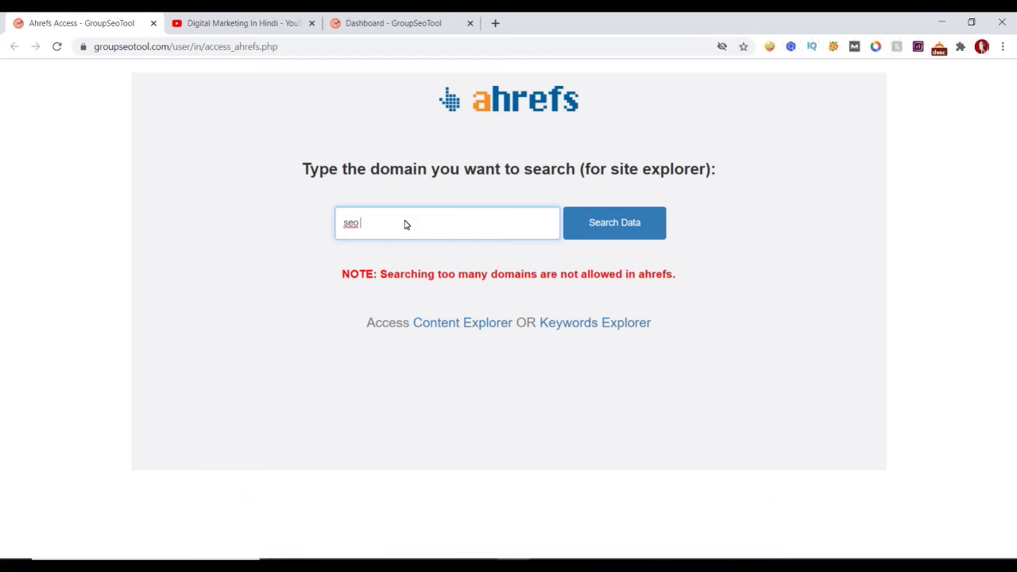
key(BackSpace)
key(BackSpace)
key(BackSpace)
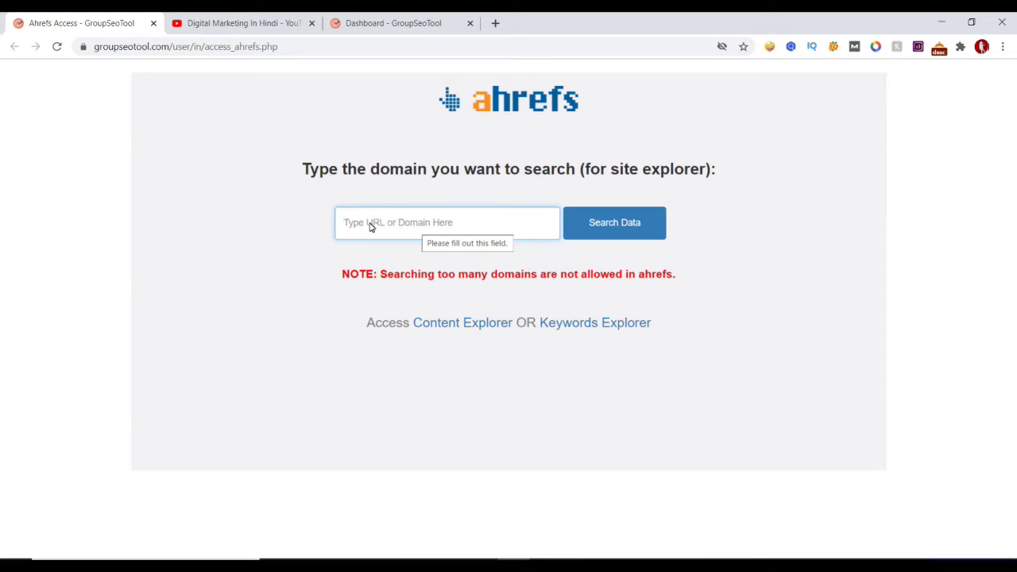
Open Keywords Explorer from the Ahrefs access page and search for the keyword "seo services"
click(579, 324)
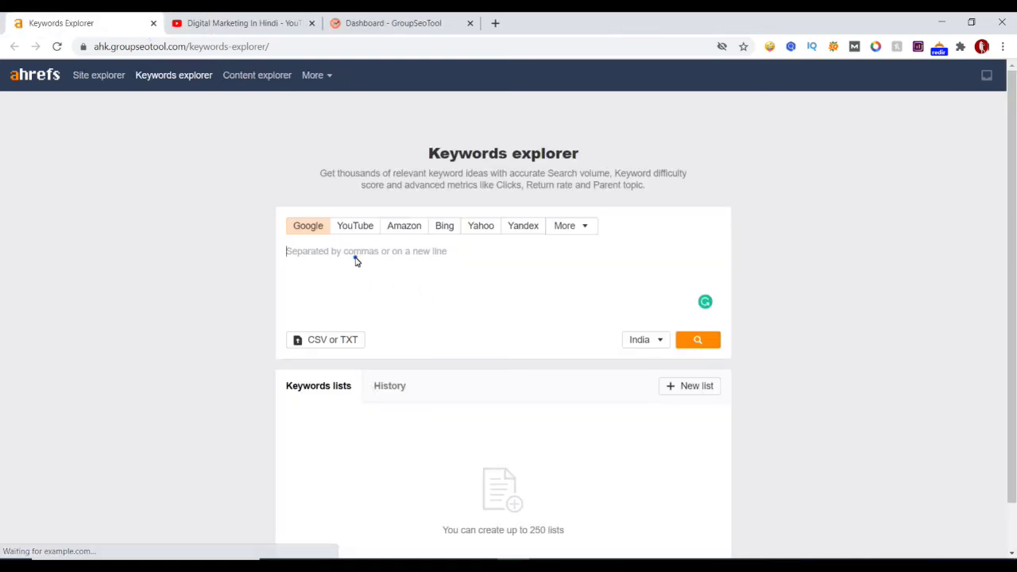
click(354, 257)
text(seo)
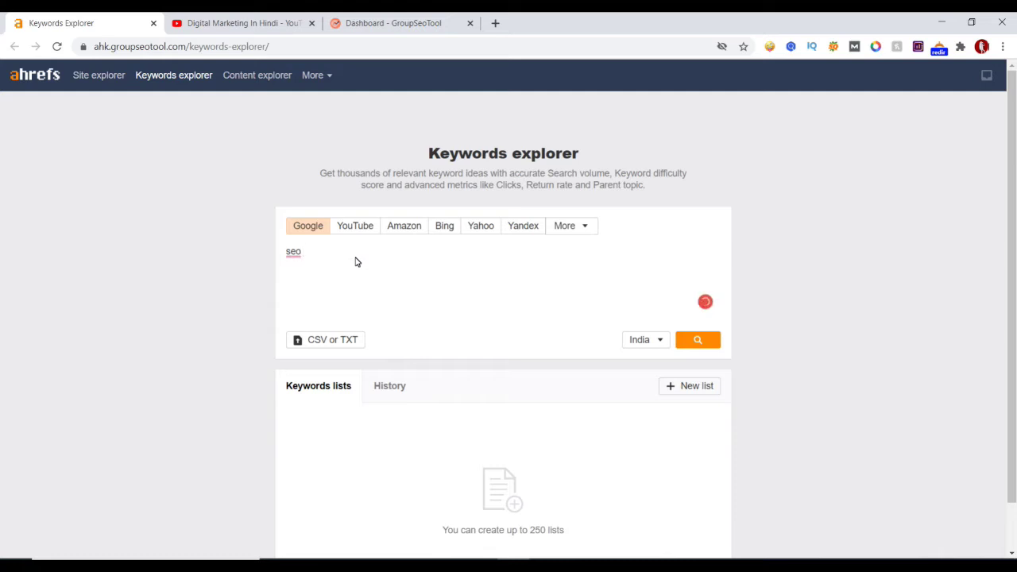
text( services)
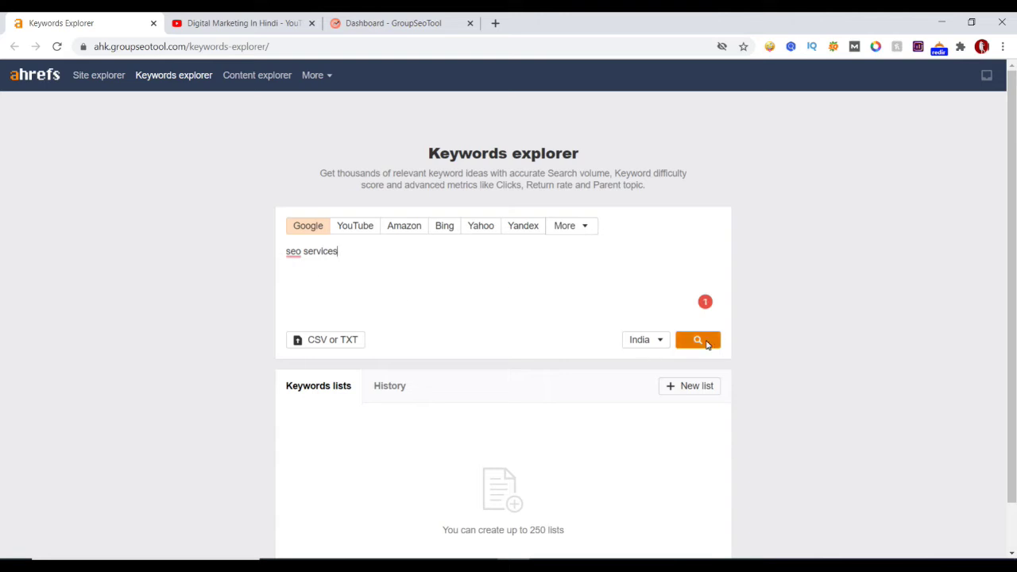
click(702, 342)
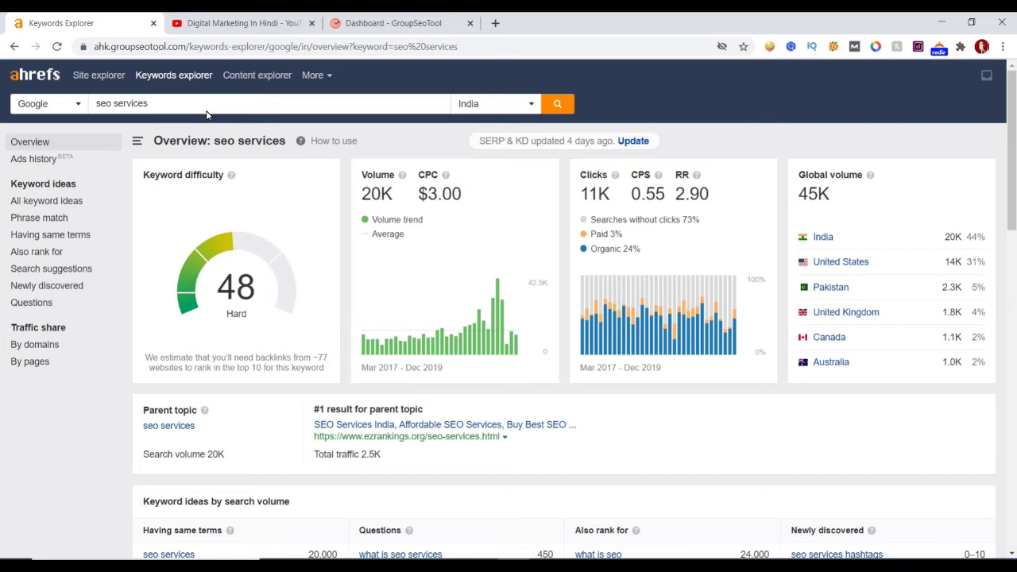
Review the overview for "seo services" and open its Phrase match keyword ideas
scroll(216, 136, down, 3)
scroll(203, 135, up, 3)
click(36, 220)
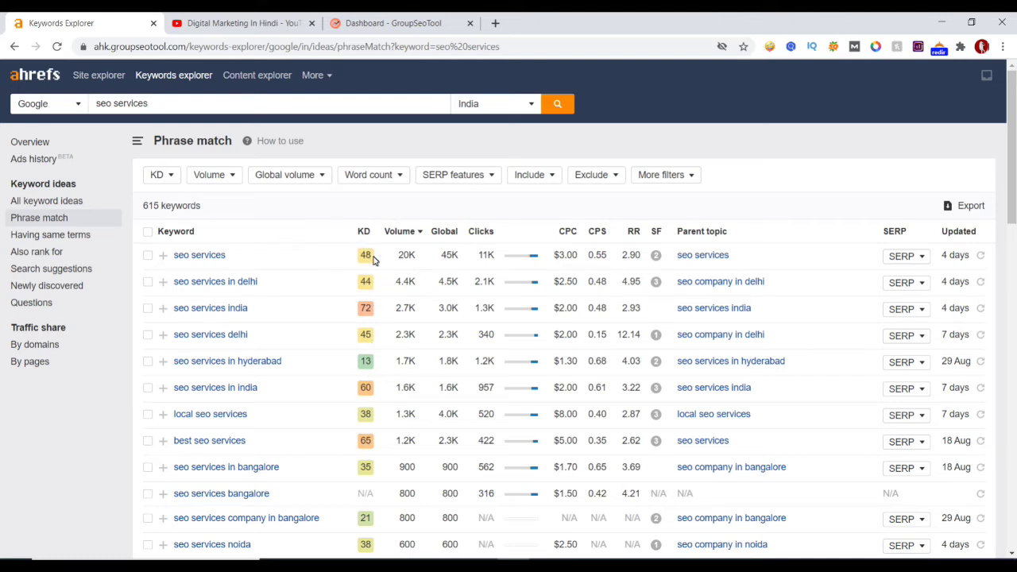
mouse_move(393, 235)
Limit the phrase-match ideas to a maximum keyword difficulty of 10 and look through the filtered list
click(169, 179)
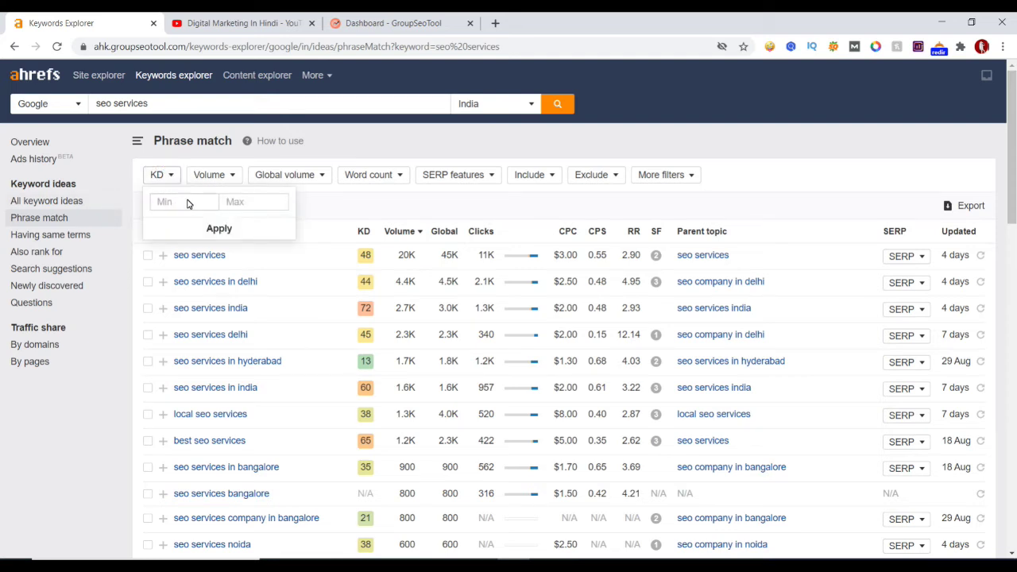
click(247, 206)
text(10)
click(221, 226)
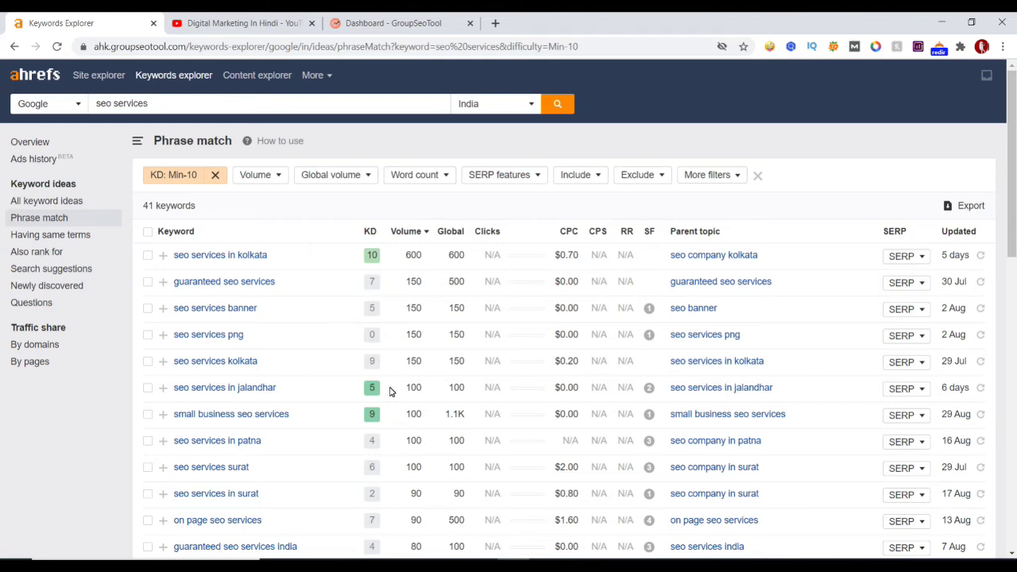
scroll(397, 347, down, 5)
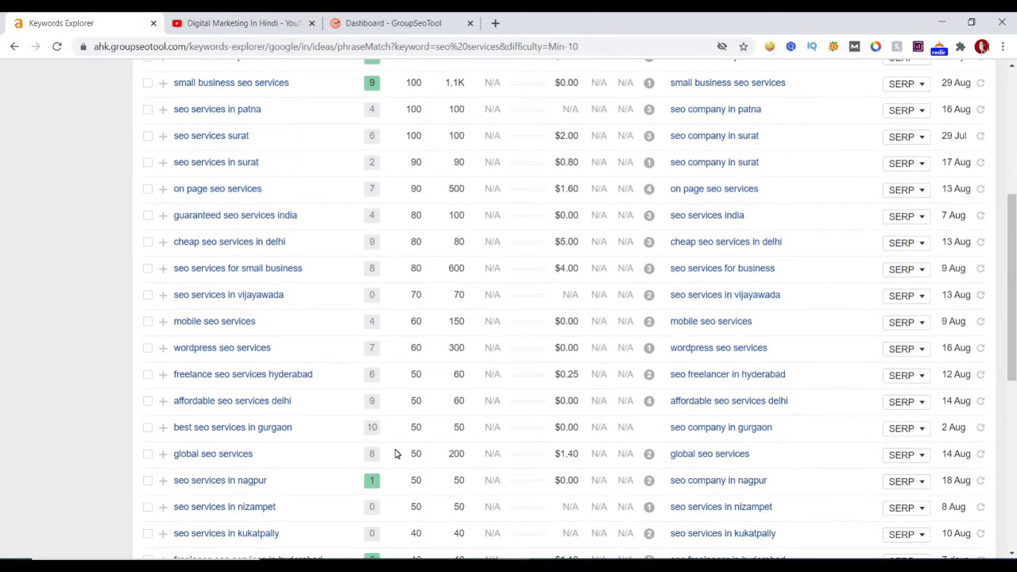
scroll(397, 454, up, 5)
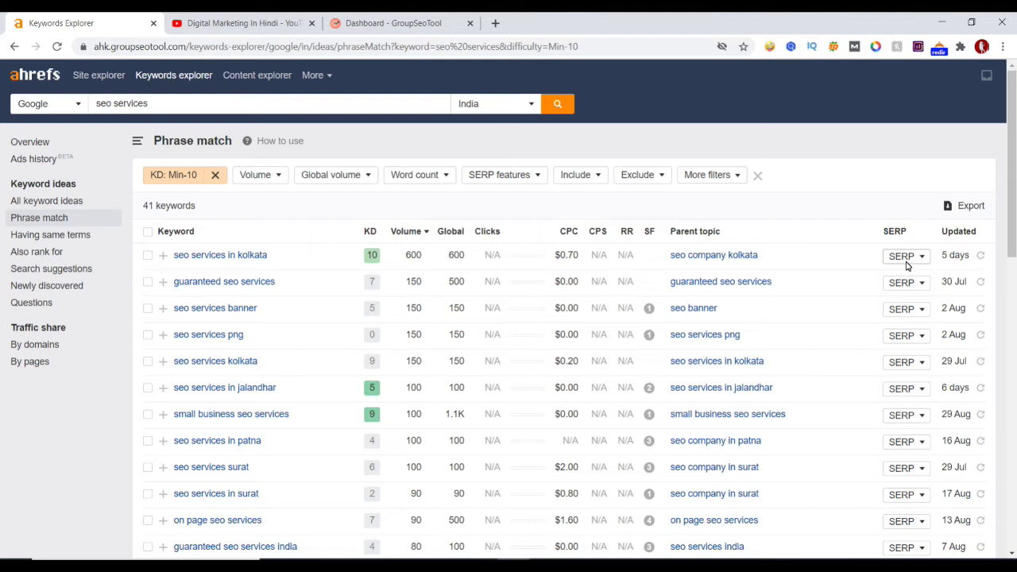
Search Google for "seo services" in a new tab and look through the organic results
click(496, 24)
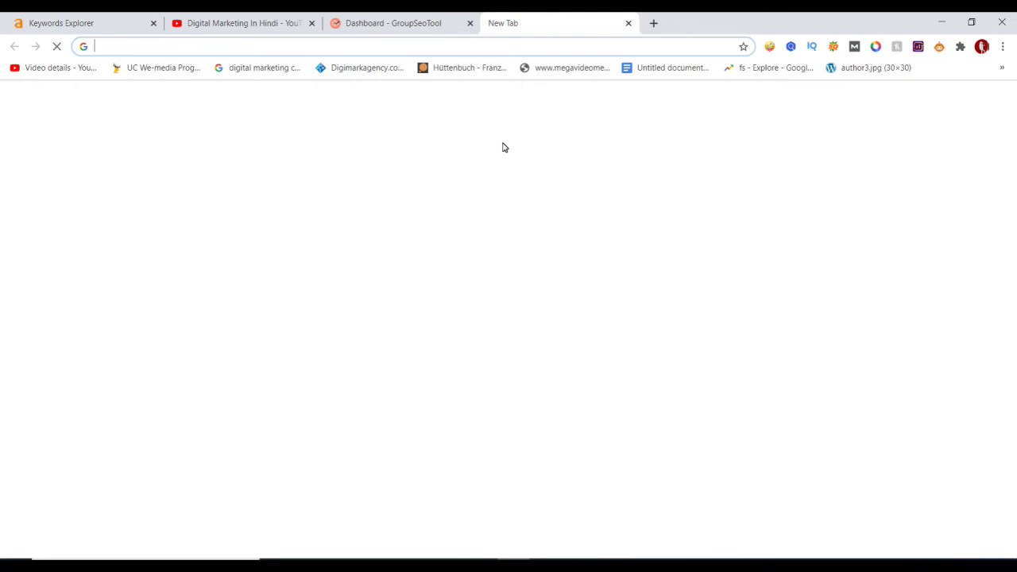
text(seo serv)
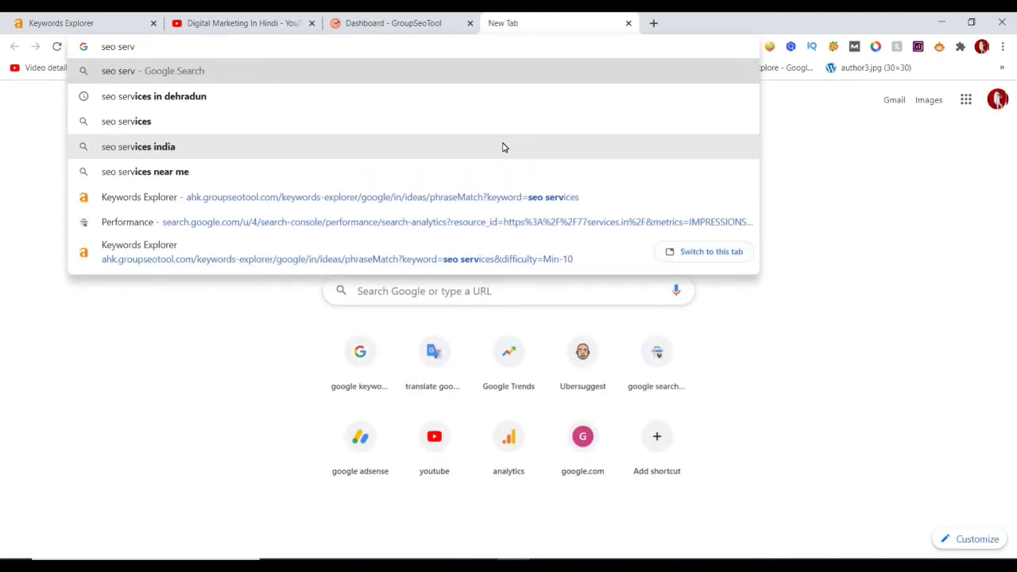
click(165, 121)
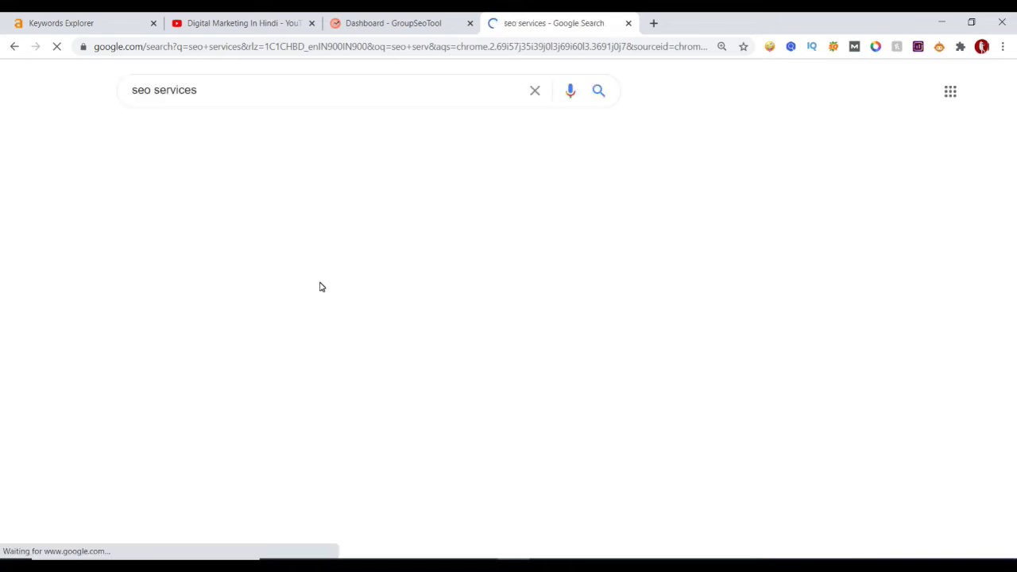
scroll(186, 340, down, 7)
scroll(186, 340, down, 2)
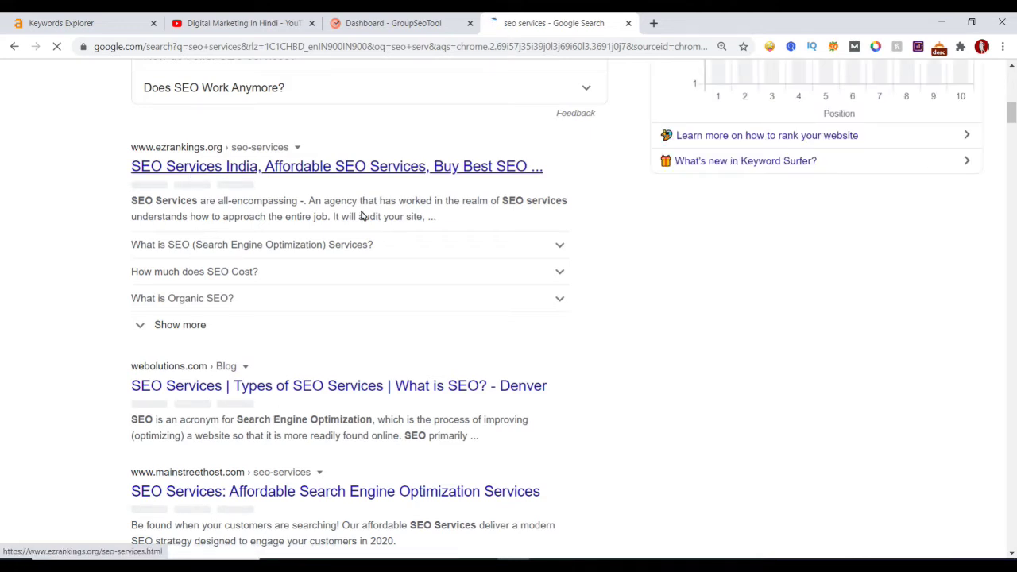
scroll(270, 323, down, 2)
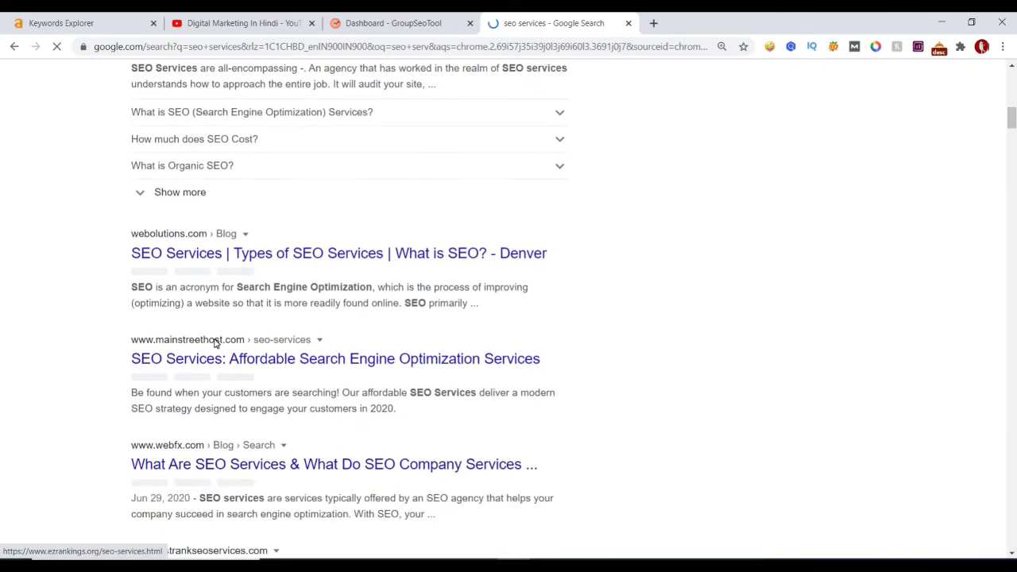
Check the organic Google results for "seo services" once more and close the search results tab
scroll(238, 475, down, 1)
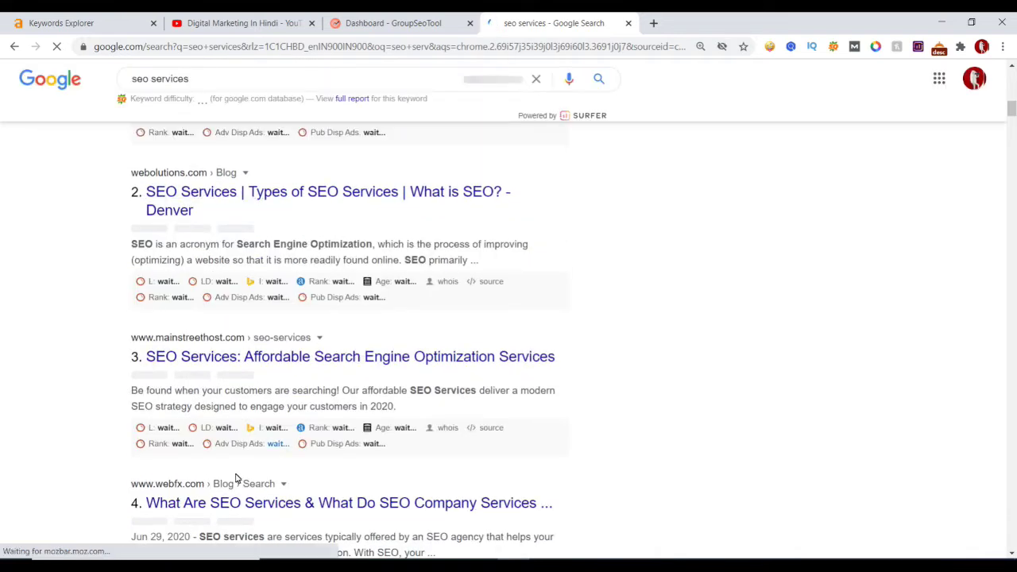
scroll(170, 325, up, 4)
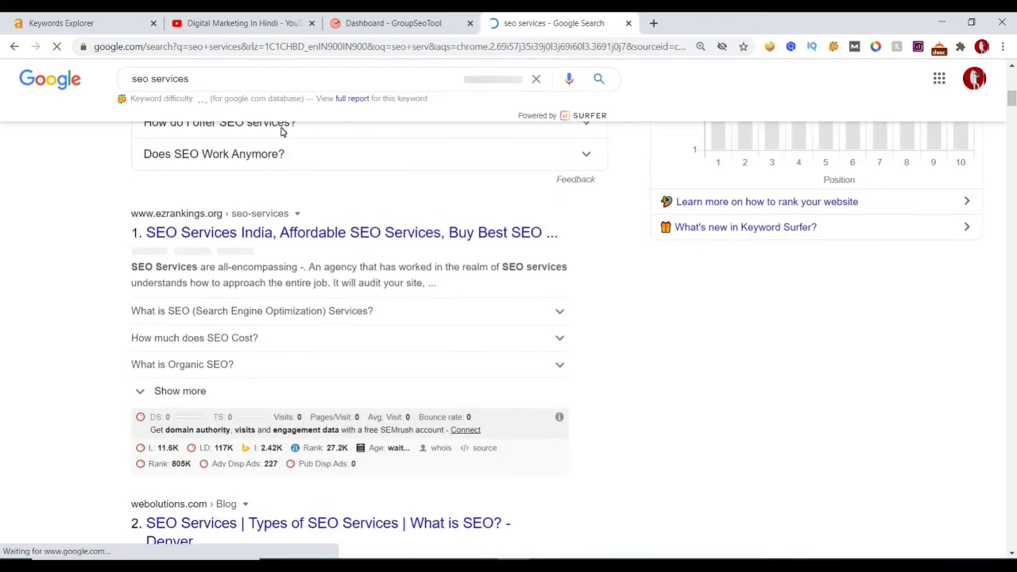
click(628, 23)
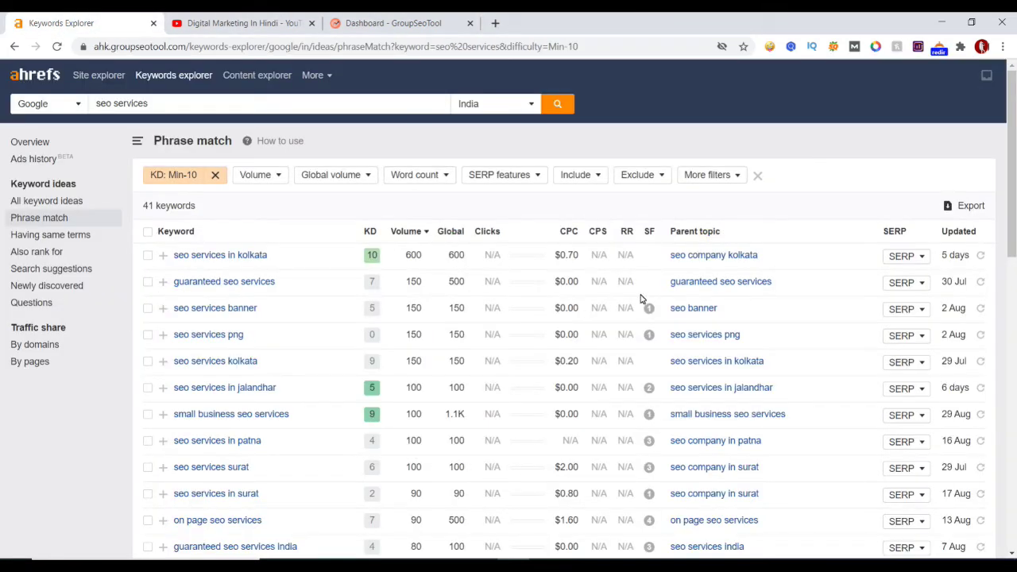
Open the SERP overview for "seo services in kolkata" and examine the authority, backlink and traffic figures of its ranking pages
click(903, 256)
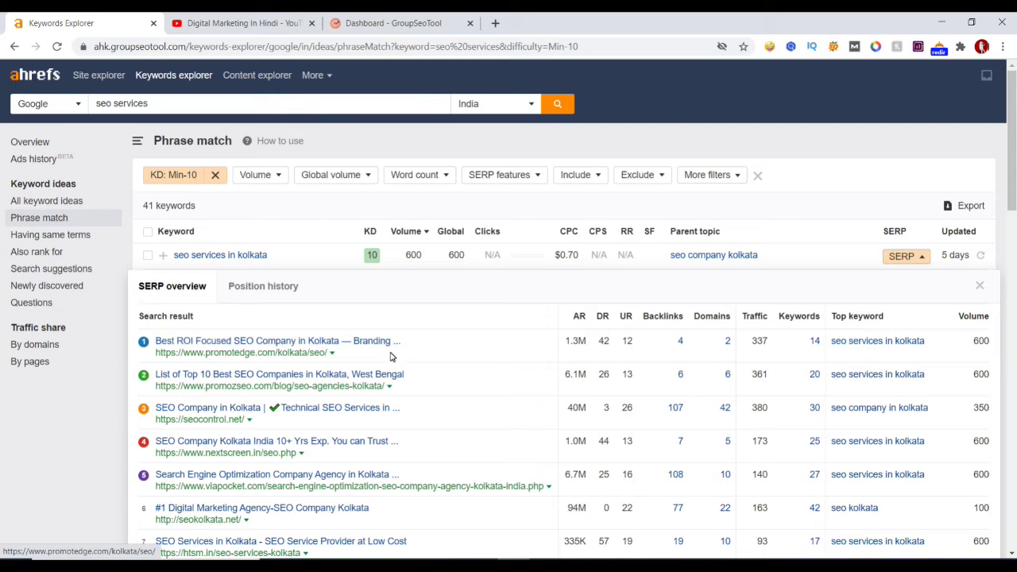
scroll(193, 222, down, 2)
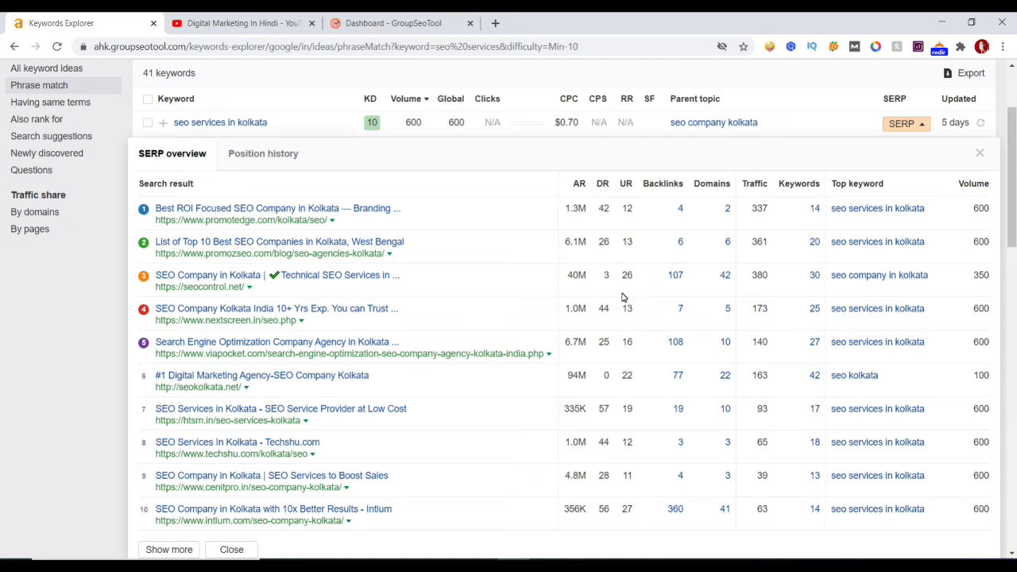
scroll(615, 290, down, 1)
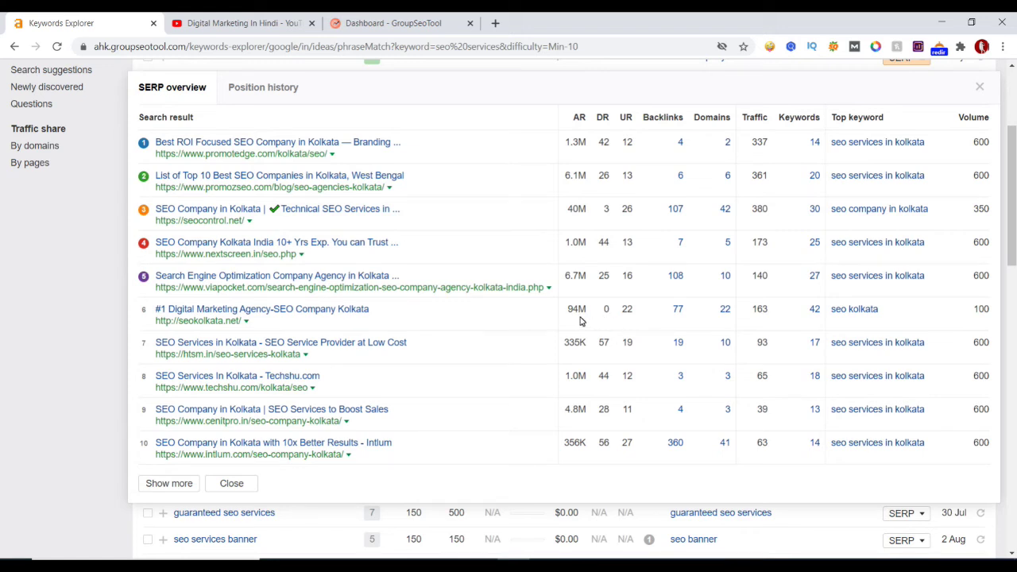
scroll(579, 319, up, 1)
scroll(548, 338, down, 1)
Open the organic keywords report for seokolkata.net from the SERP overview in a new tab and look through its keywords
right_click(814, 312)
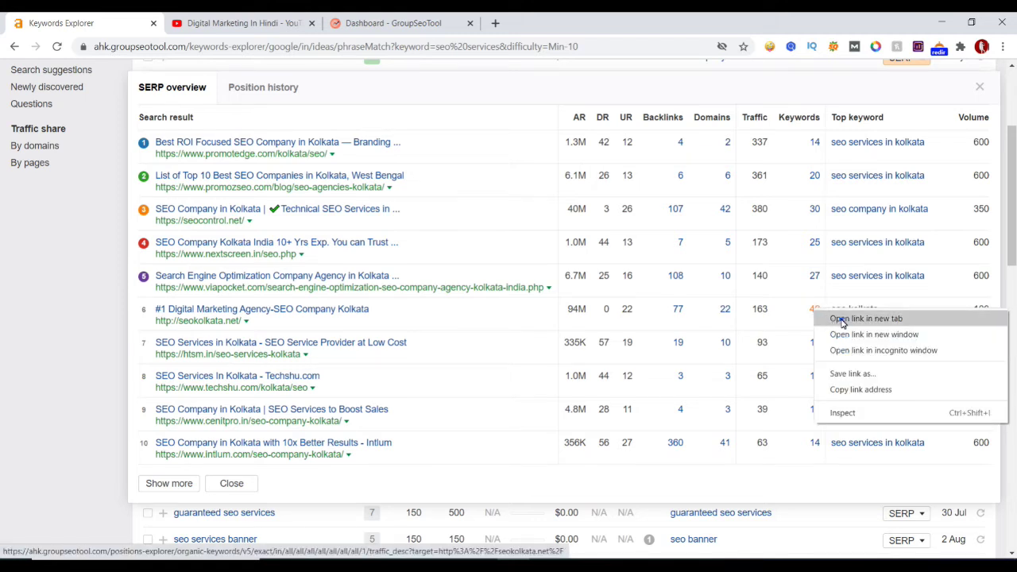
click(842, 320)
click(235, 17)
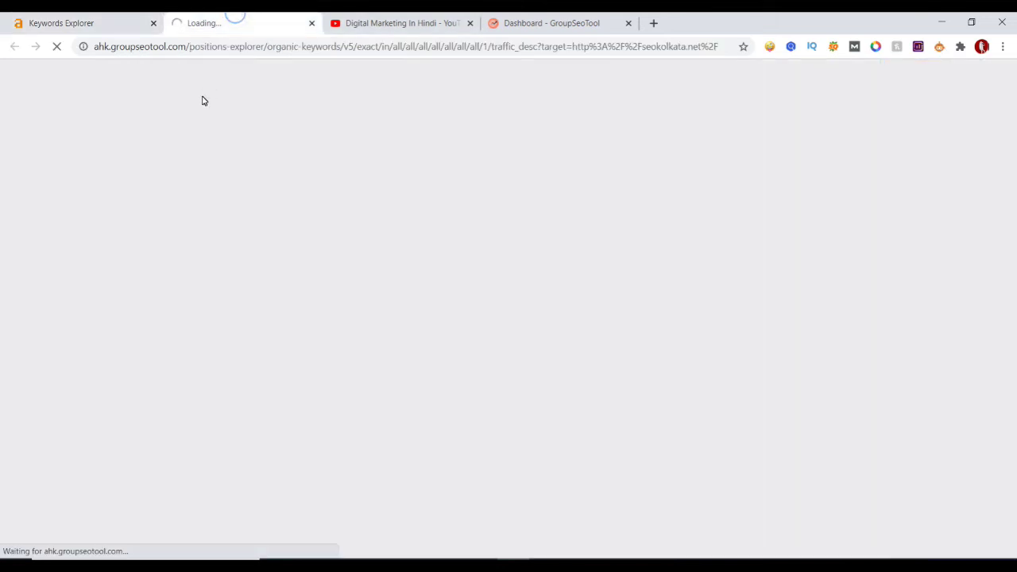
click(84, 23)
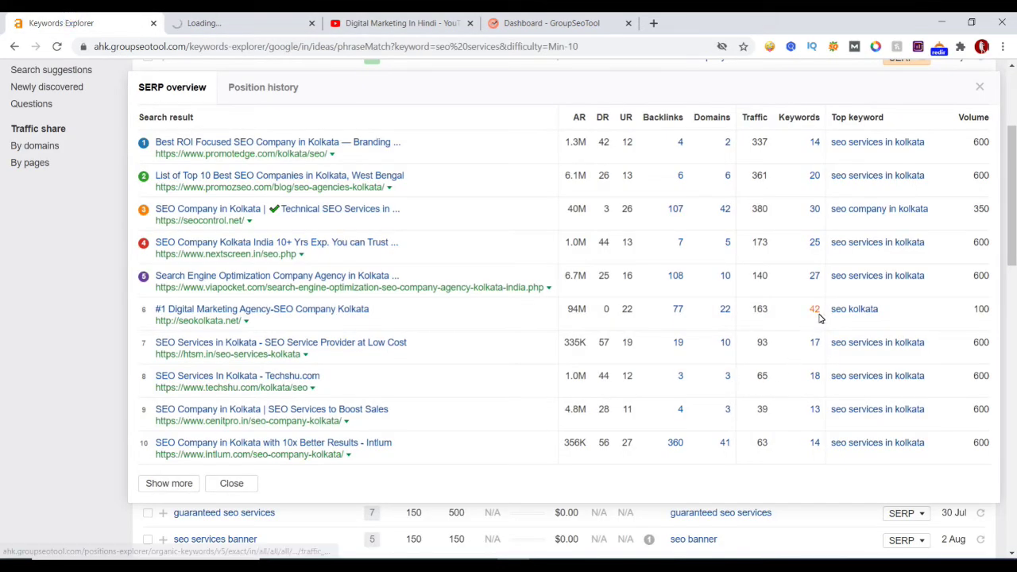
click(231, 17)
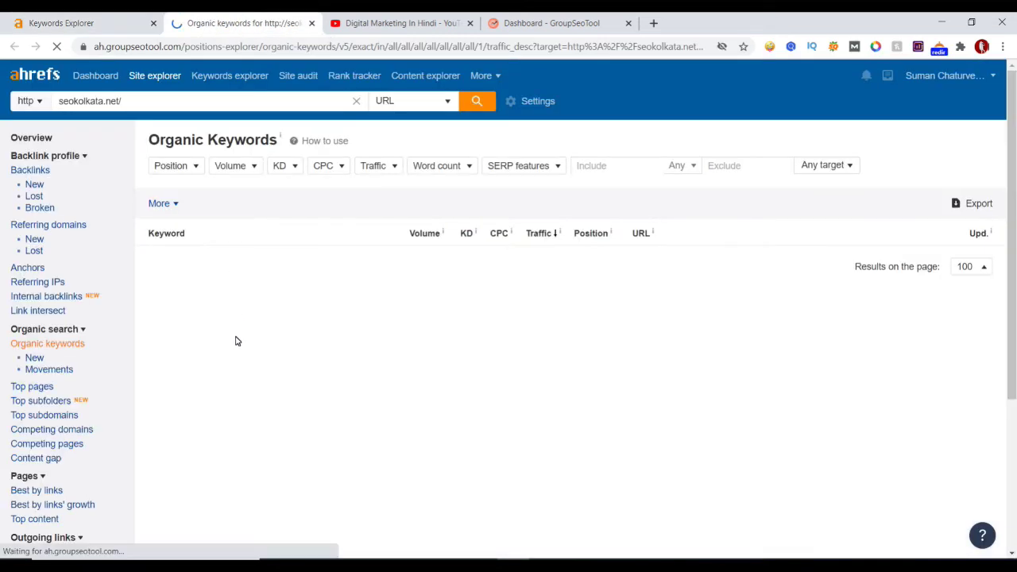
scroll(236, 340, down, 3)
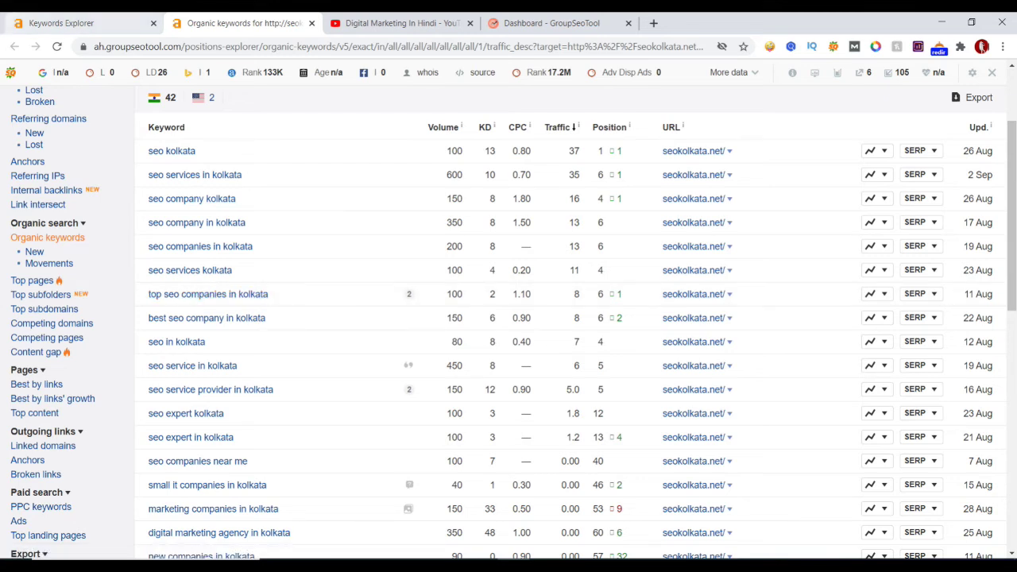
Recheck the Kolkata SERP overview, and in seokolkata.net's organic keywords report examine the search results for "seo companies in kolkata" and collapse them
click(71, 22)
scroll(286, 230, up, 3)
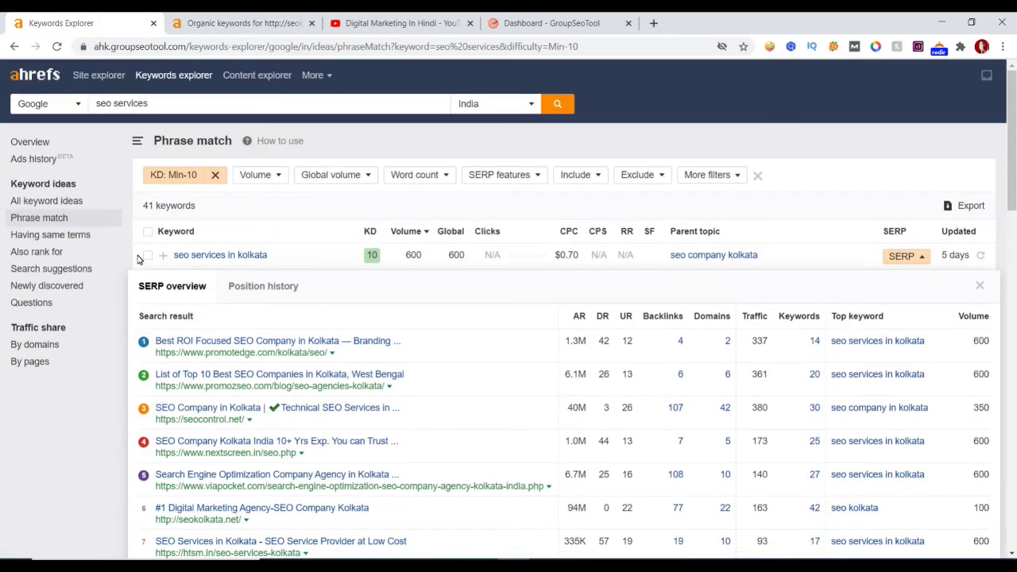
click(237, 22)
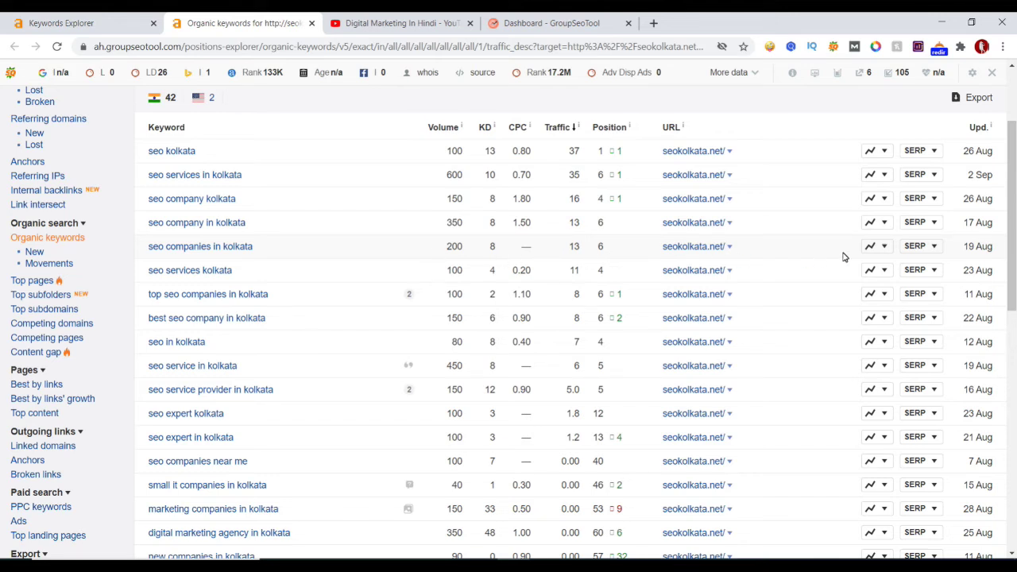
click(922, 246)
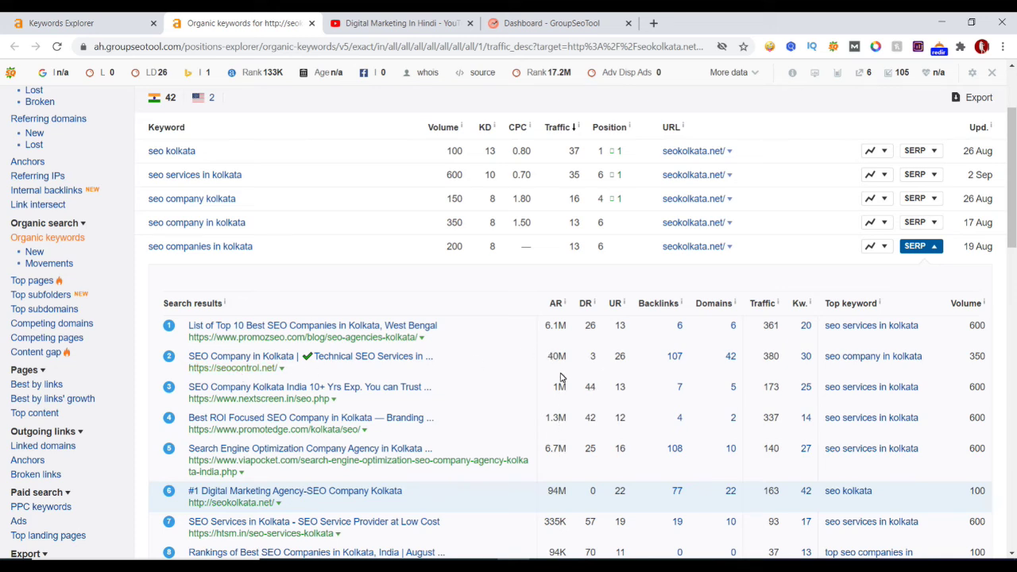
mouse_move(543, 328)
mouse_down()
mouse_move(557, 390)
mouse_move(556, 331)
mouse_up()
click(559, 326)
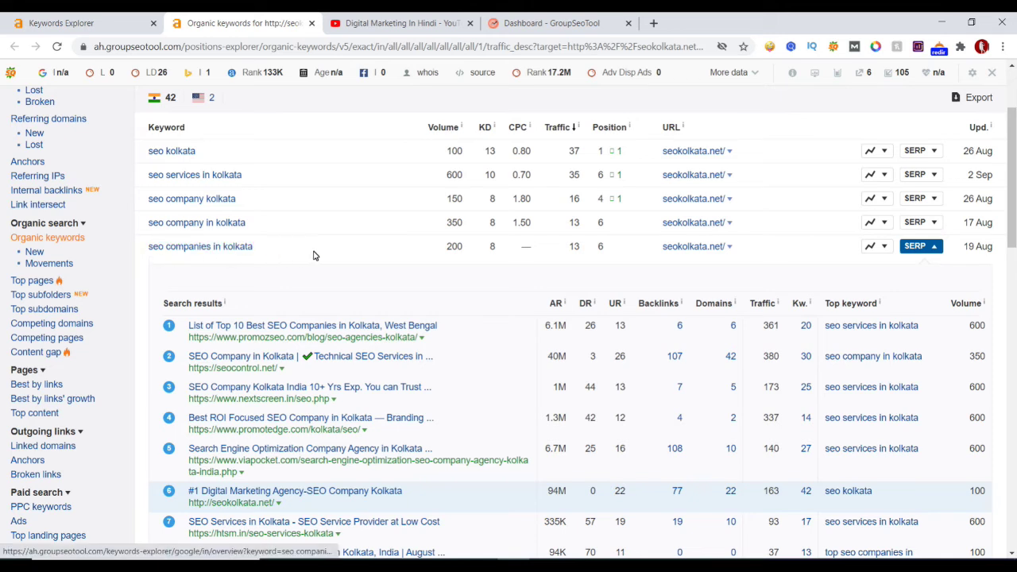
click(920, 247)
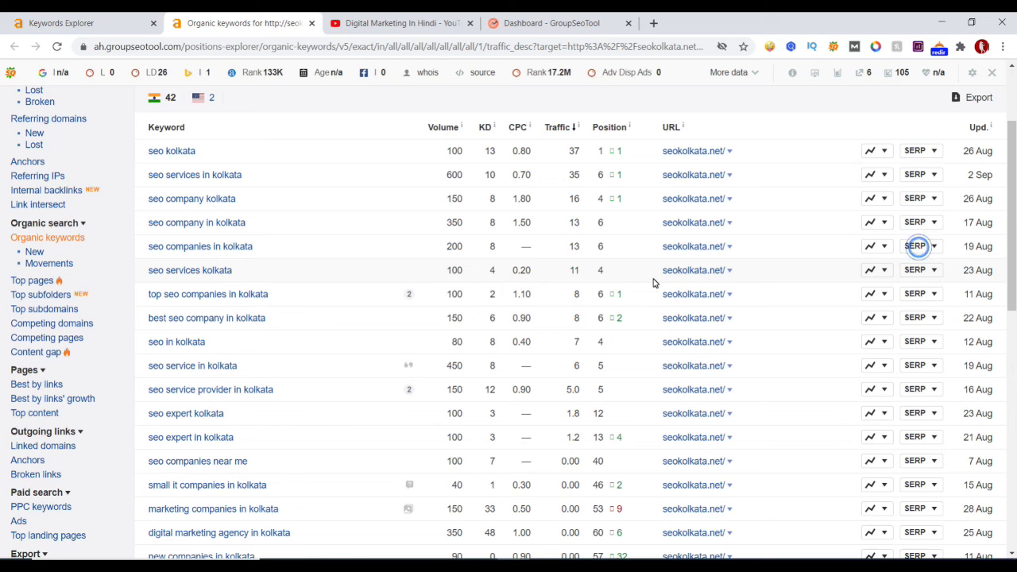
Return to the phrase-match ideas, review the SERP overview for "seo services in kolkata" again and close it
click(59, 22)
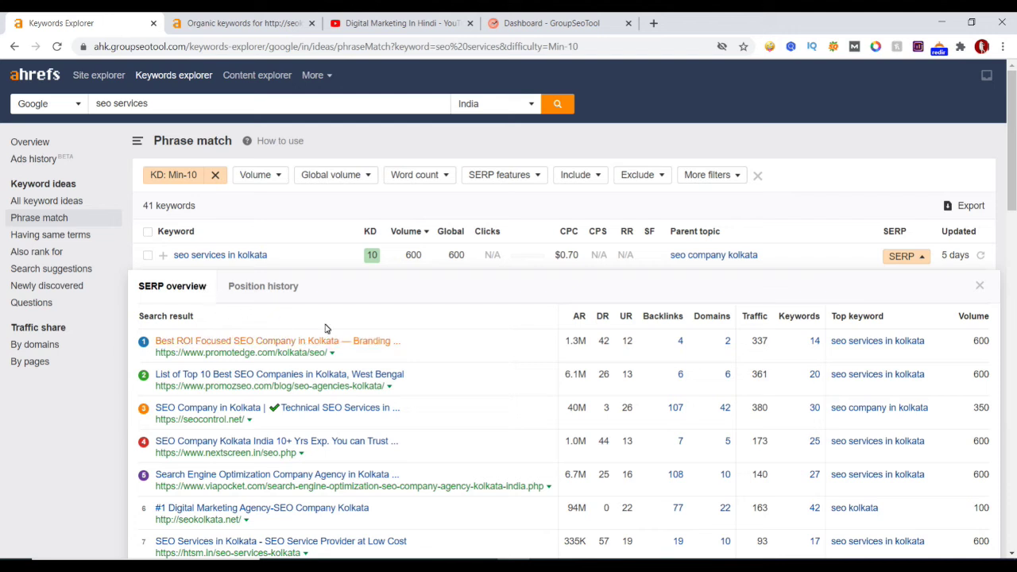
click(919, 258)
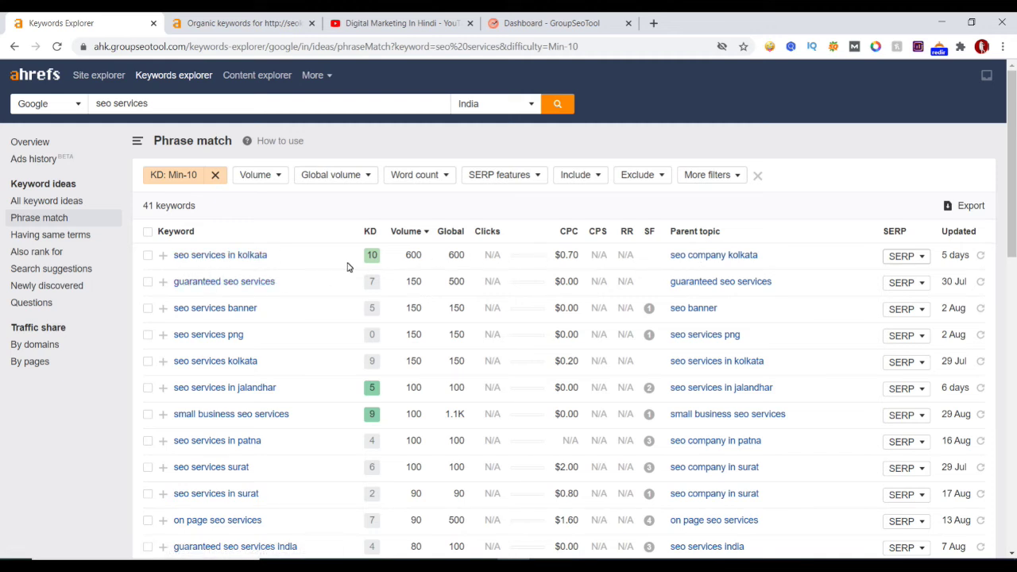
click(902, 256)
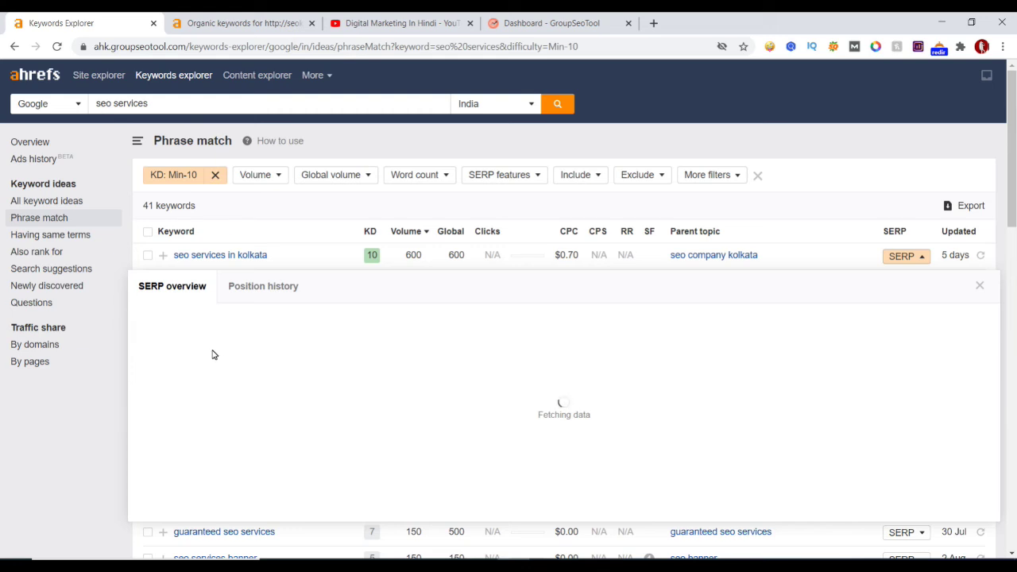
scroll(445, 381, down, 1)
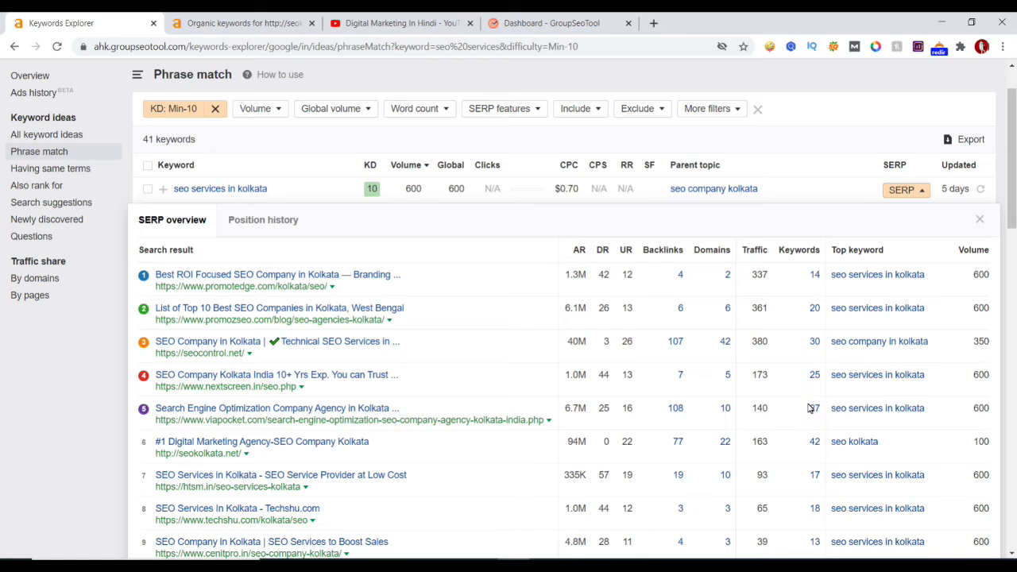
scroll(809, 408, down, 2)
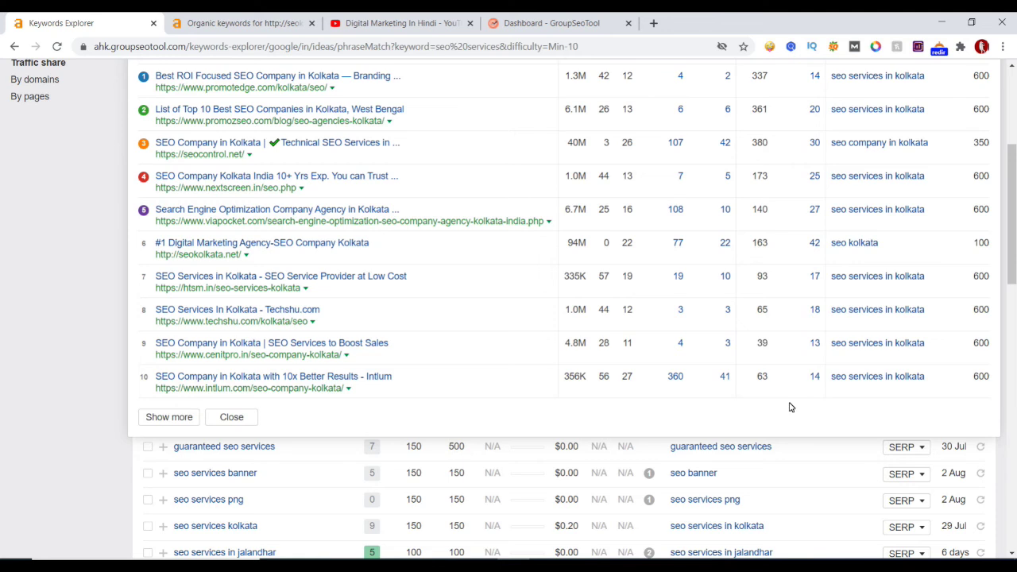
scroll(789, 407, up, 3)
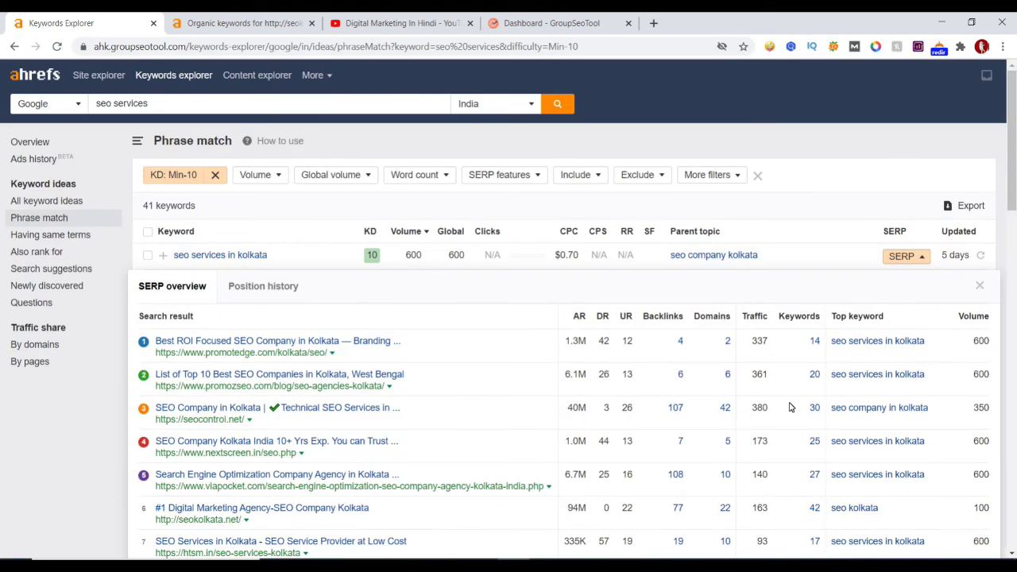
click(979, 287)
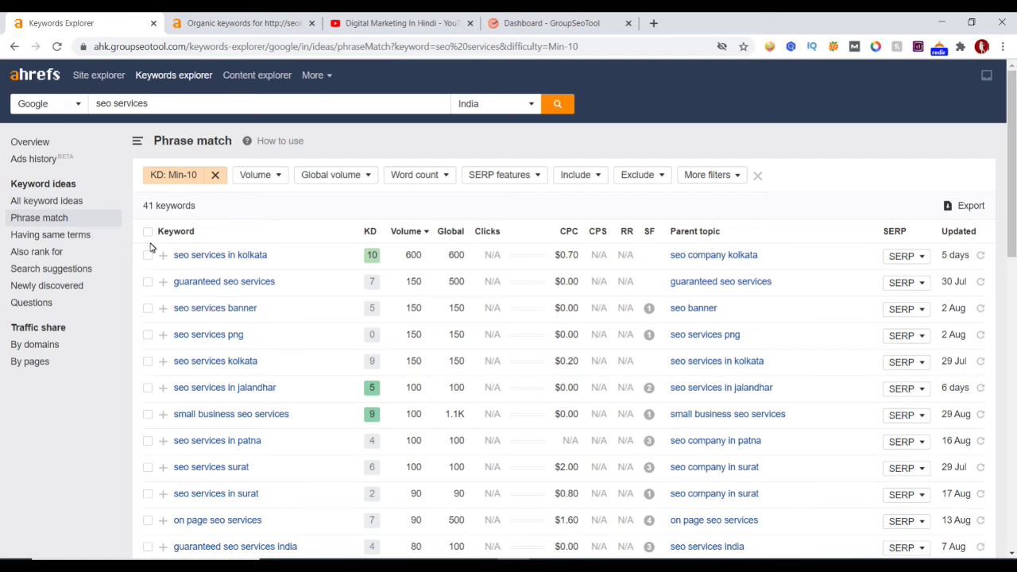
Look through the low-difficulty phrase-match keywords down to "on page seo services" and compare their difficulty and volume
scroll(429, 342, down, 1)
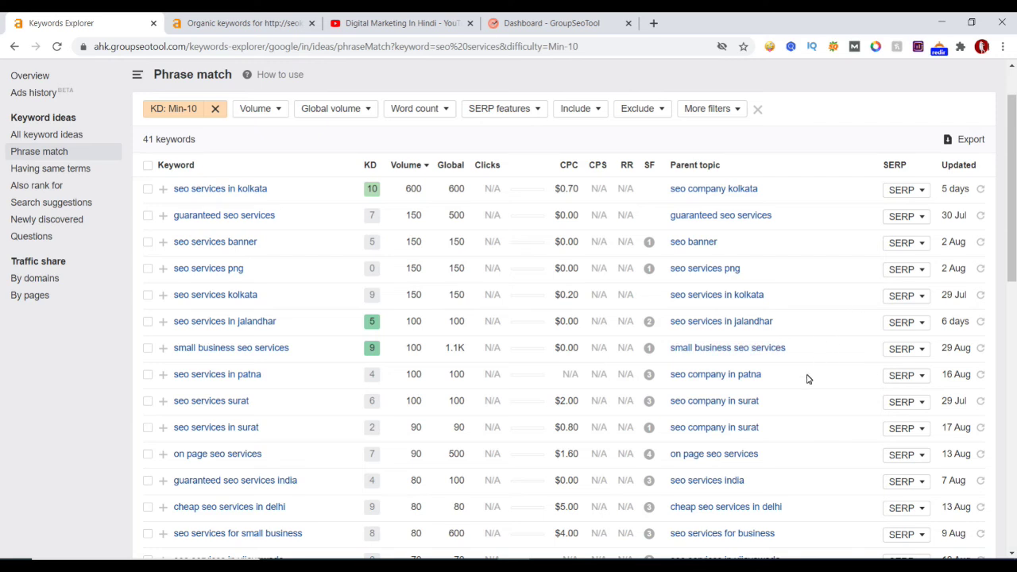
scroll(422, 409, down, 3)
scroll(386, 406, up, 4)
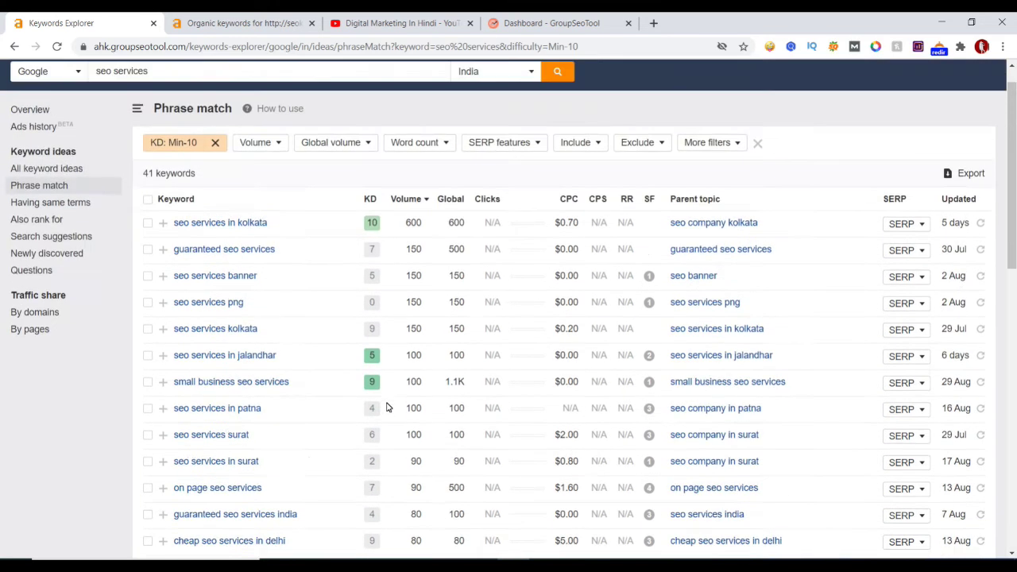
scroll(274, 333, down, 3)
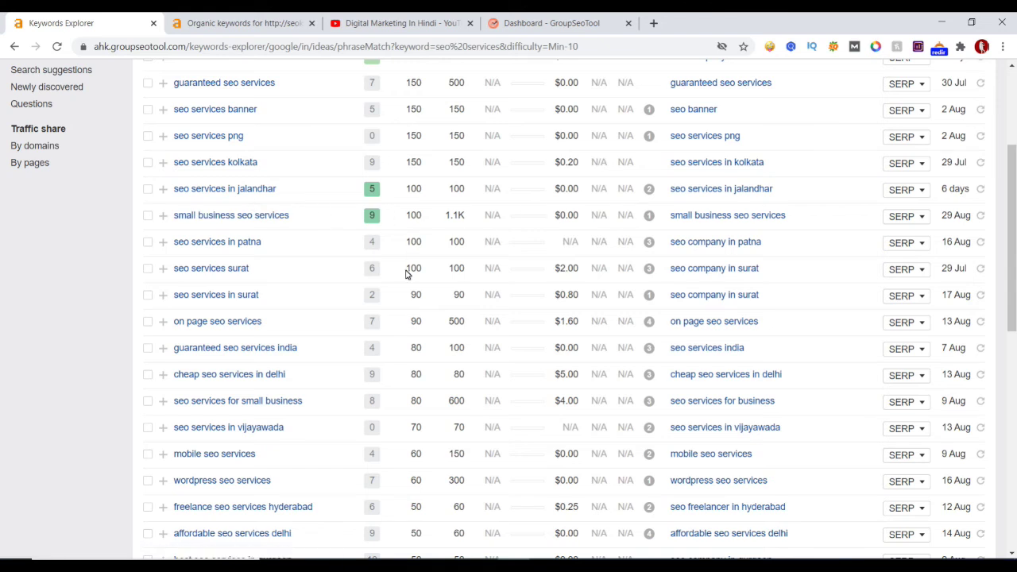
scroll(410, 278, down, 2)
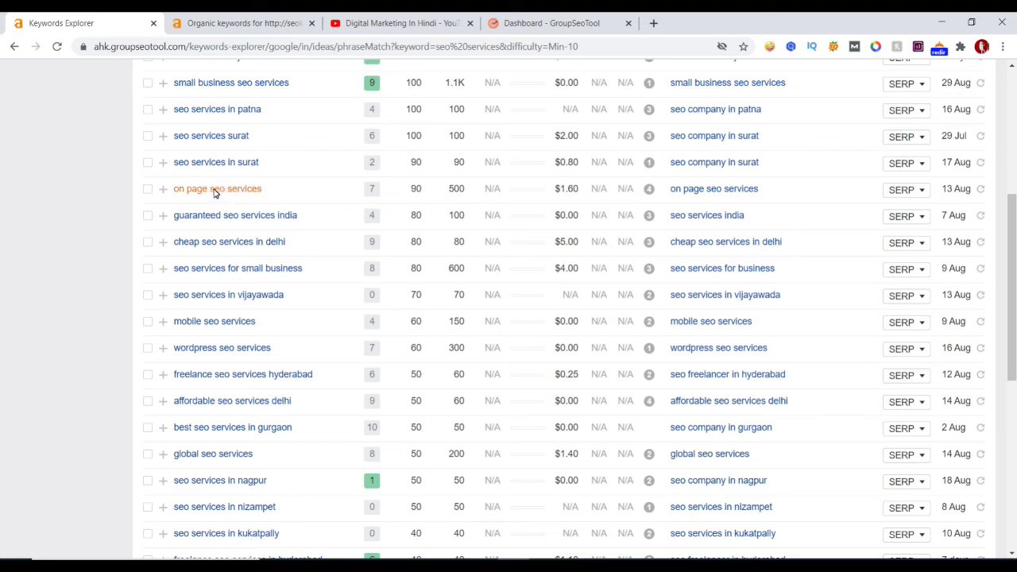
Examine the ranking pages in the SERP overview for "on page seo services" and collapse the overview
click(414, 191)
click(908, 190)
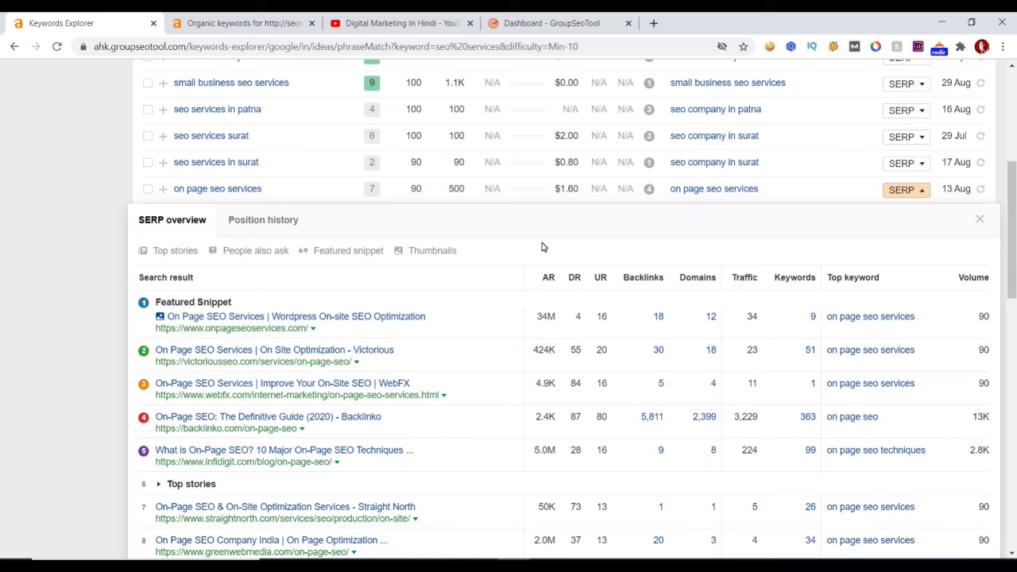
scroll(306, 362, down, 1)
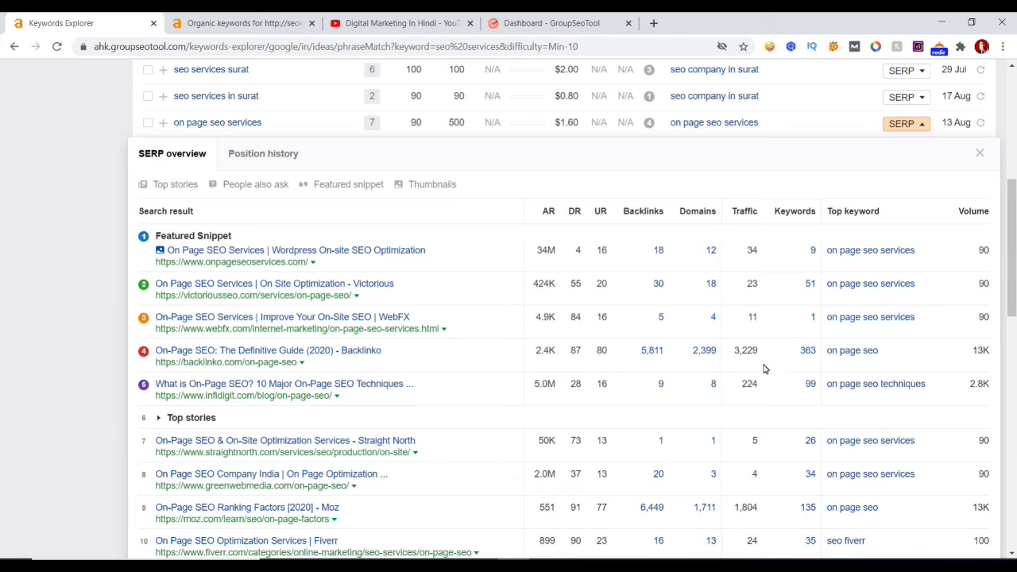
drag(409, 121, 421, 124)
click(421, 123)
scroll(659, 374, down, 1)
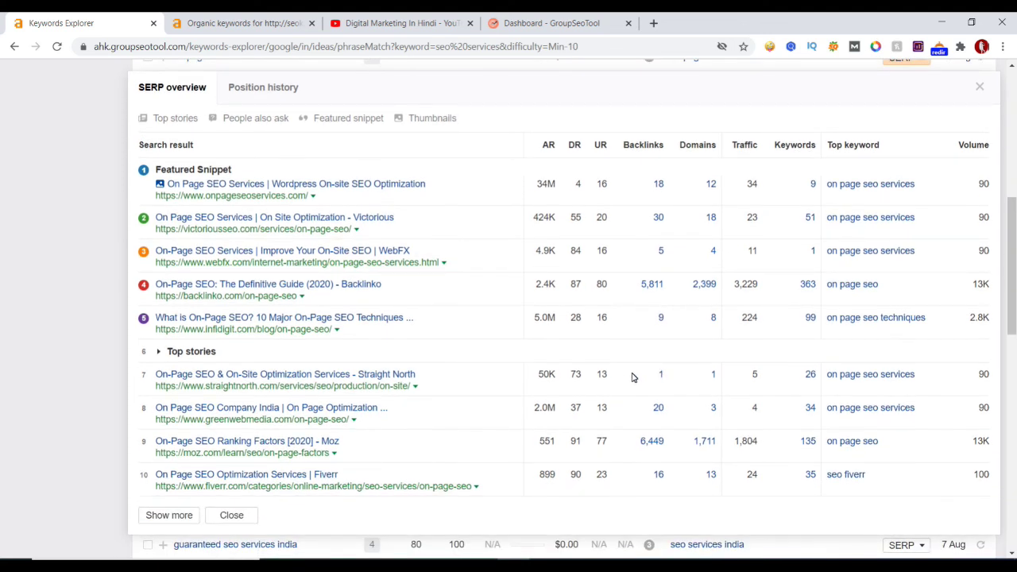
scroll(769, 388, up, 2)
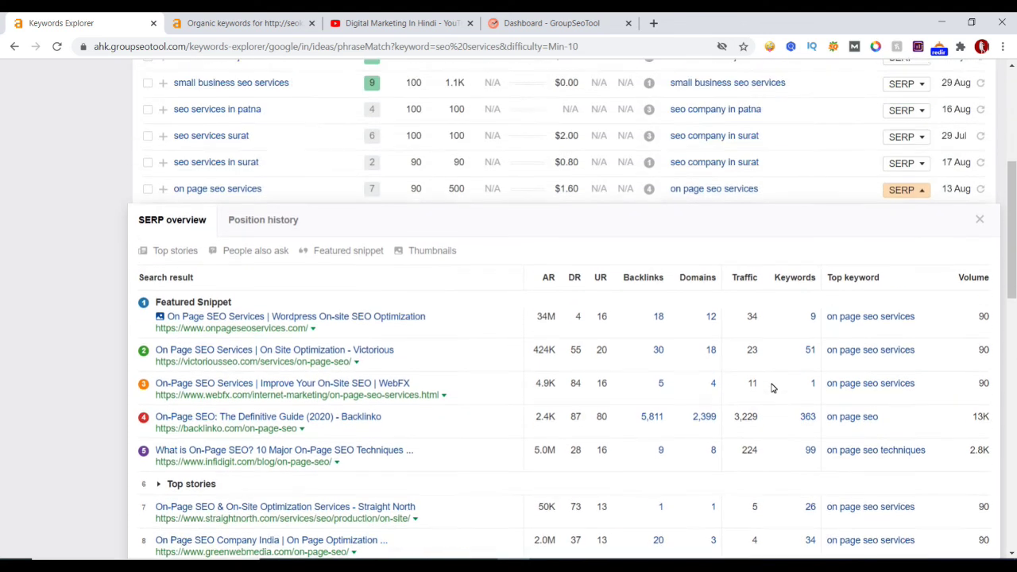
click(922, 192)
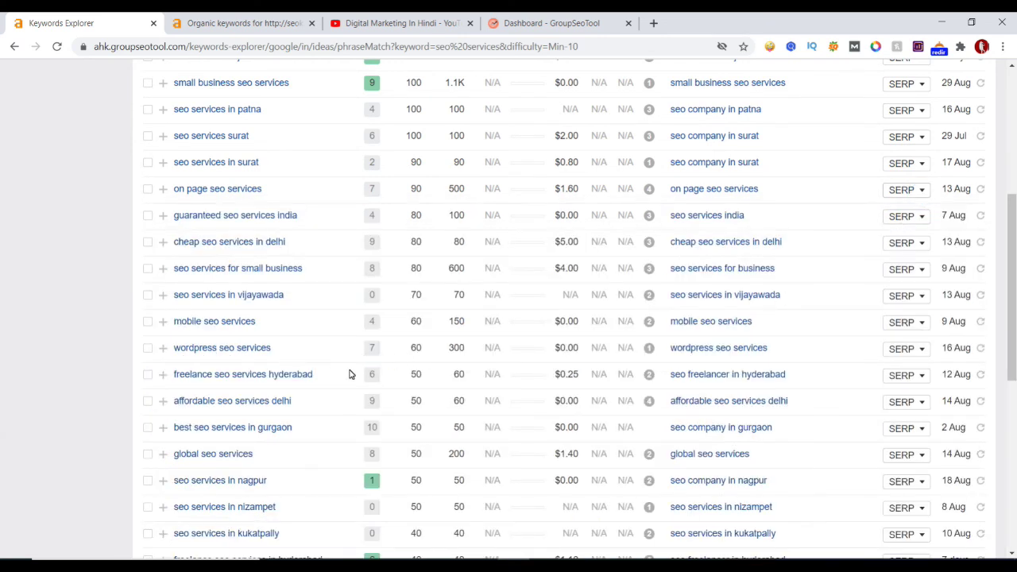
Review the filtered phrase-match keyword list once more from its beginning
scroll(349, 373, up, 3)
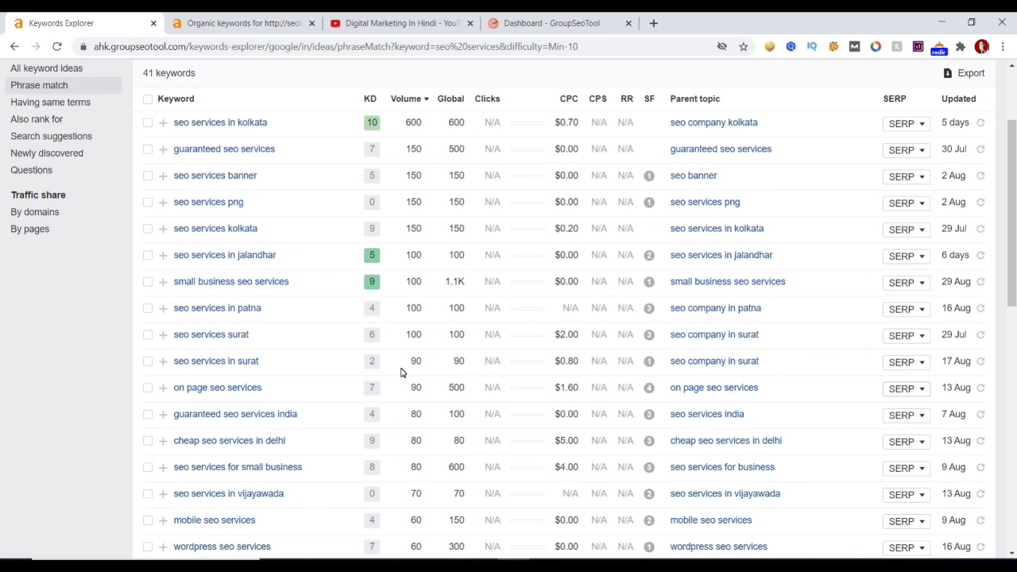
scroll(403, 371, up, 2)
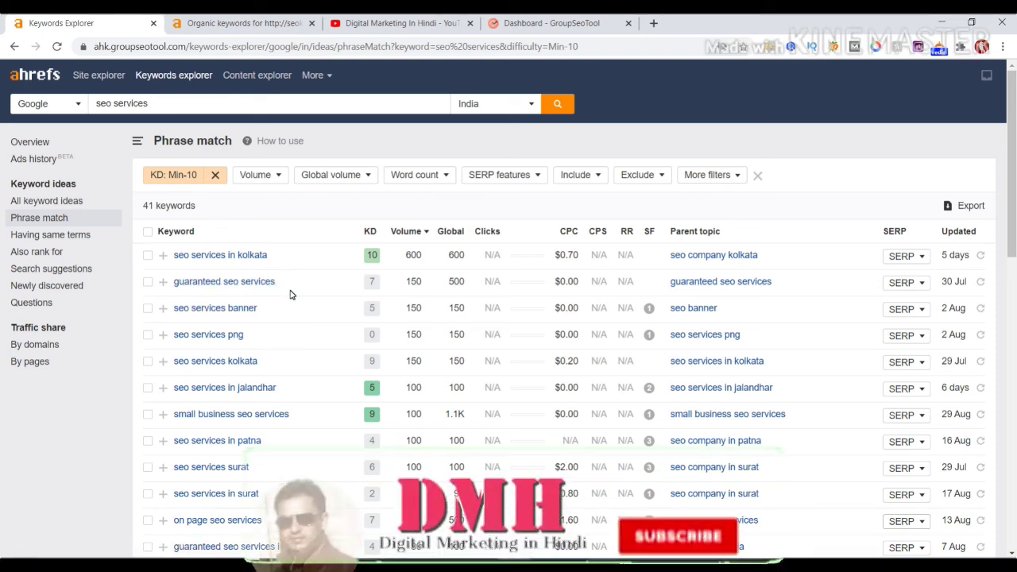
scroll(370, 310, down, 3)
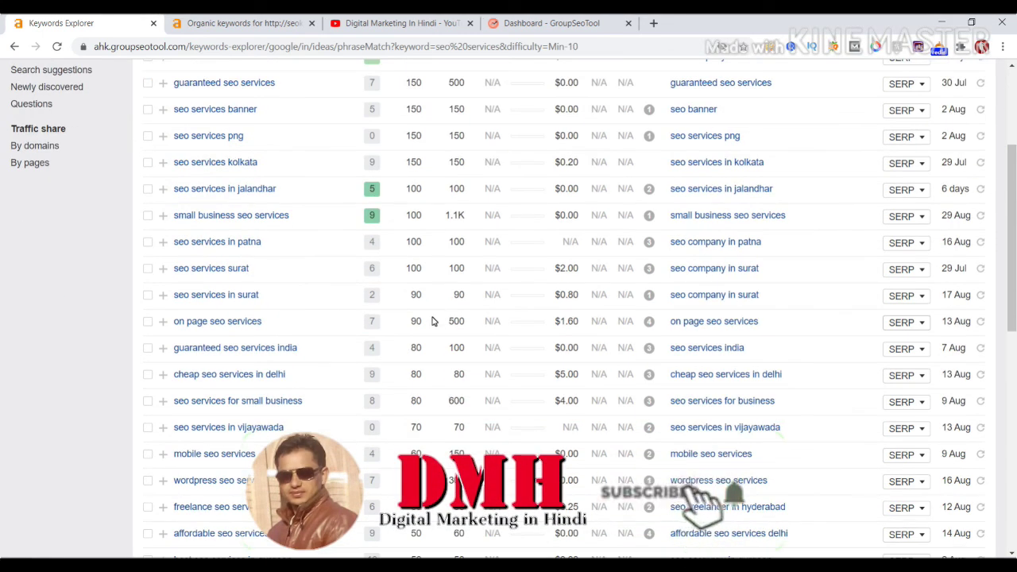
Switch to the Digital Marketing In Hindi channel on YouTube and view its name and uploaded videos
scroll(432, 320, up, 3)
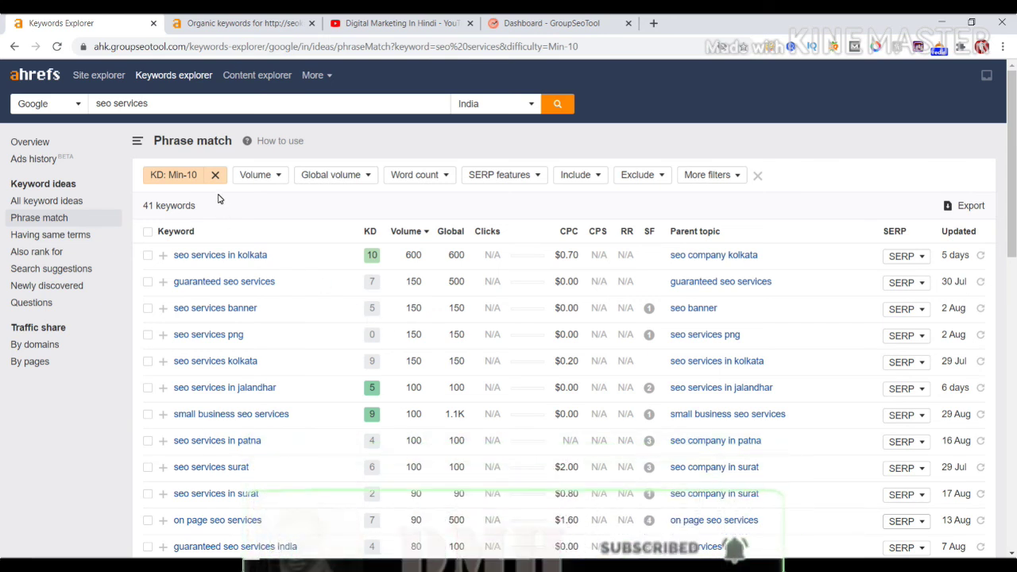
click(369, 16)
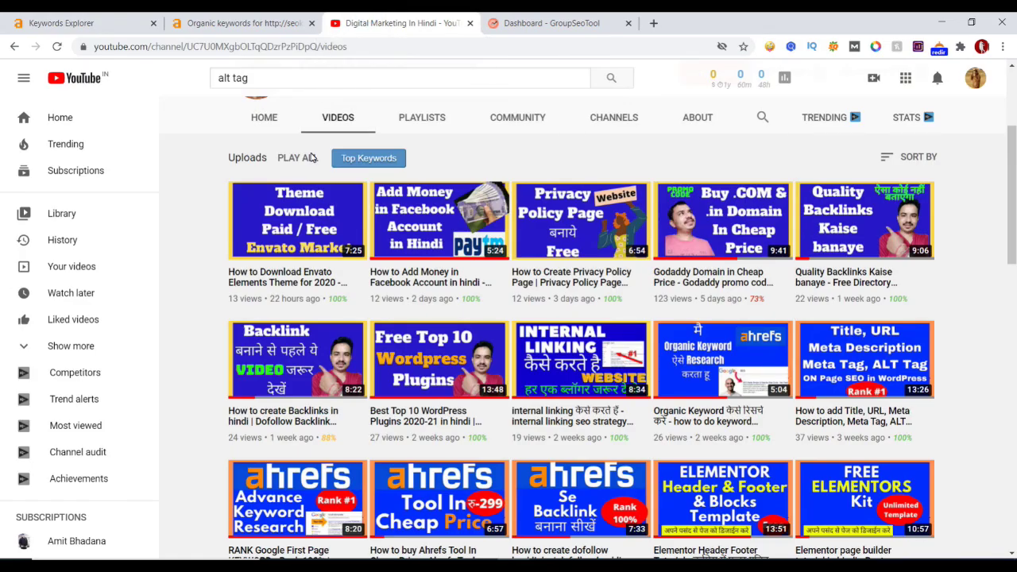
scroll(310, 184, up, 1)
scroll(310, 185, up, 2)
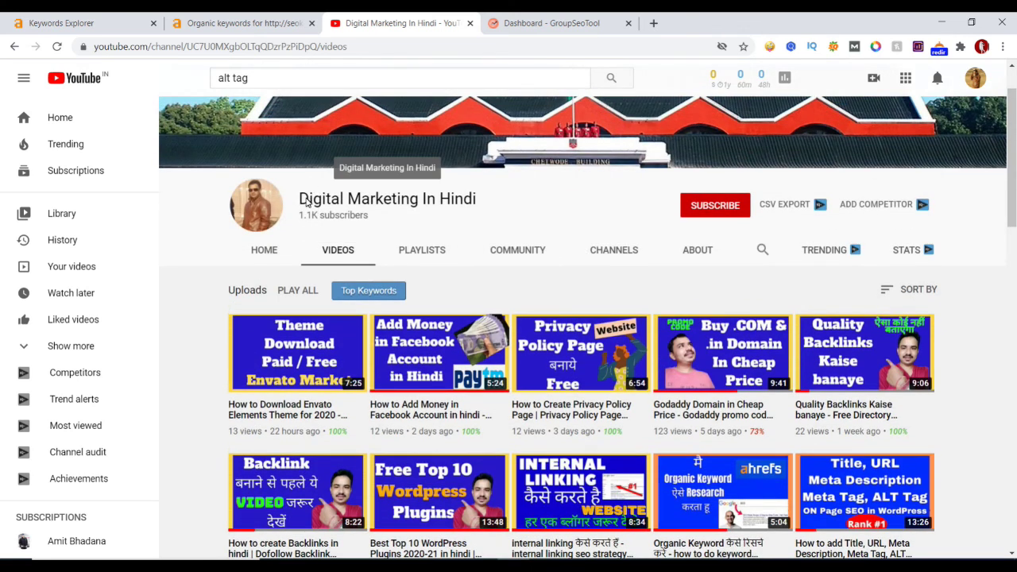
drag(303, 198, 469, 205)
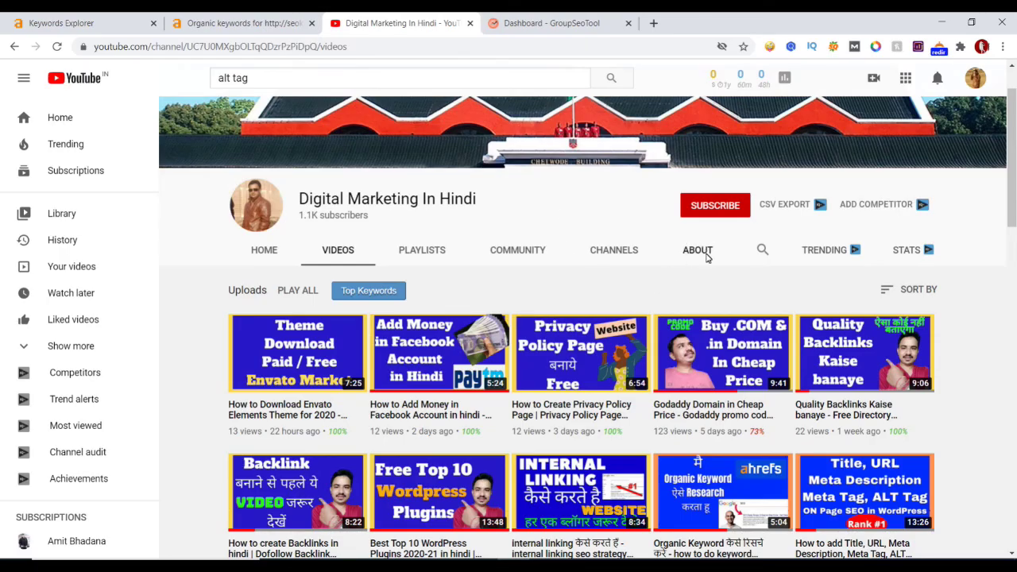
Open the channel's About information and highlight the contact e-mail address in the description
click(697, 251)
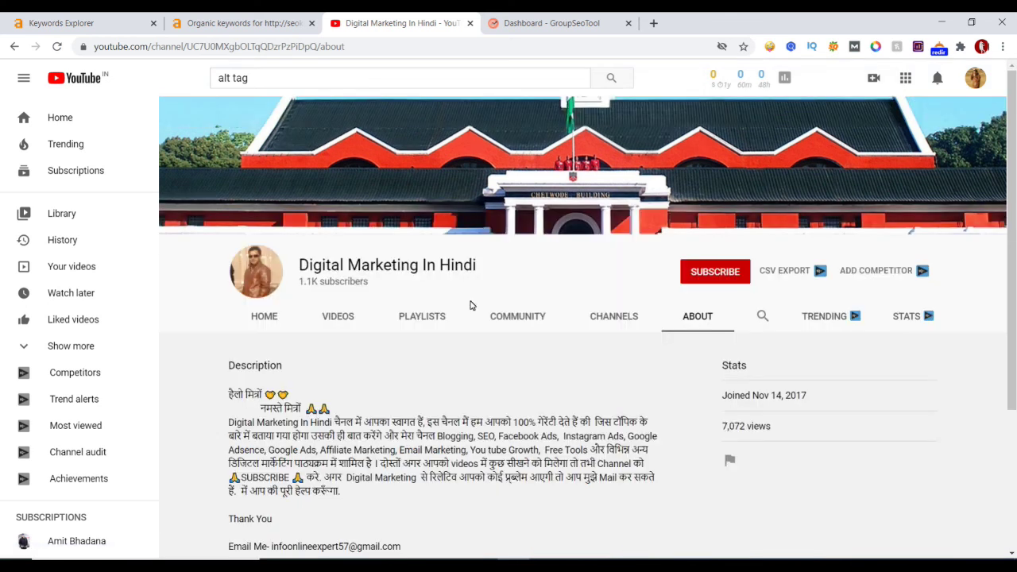
scroll(552, 301, down, 2)
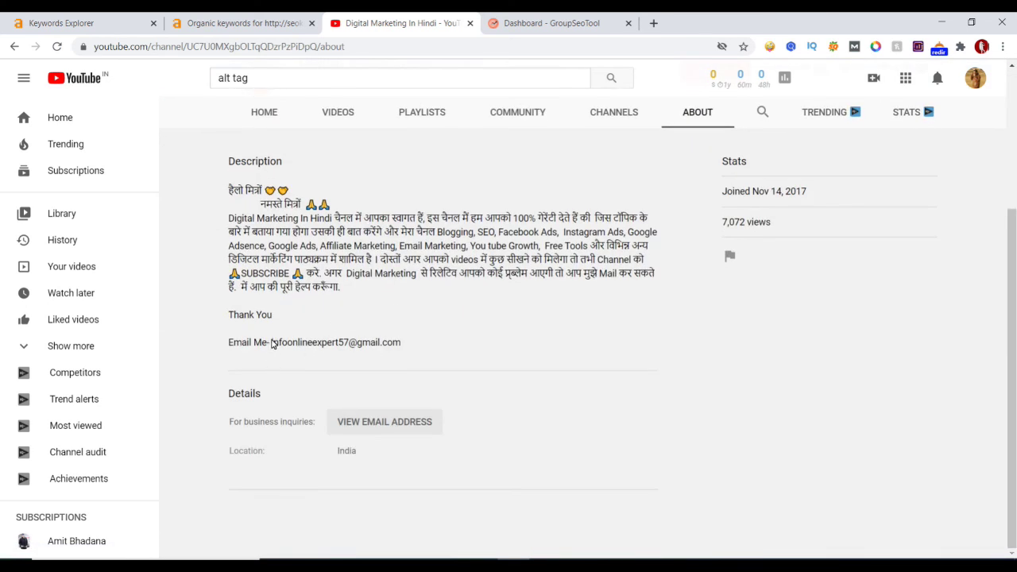
drag(270, 344, 415, 346)
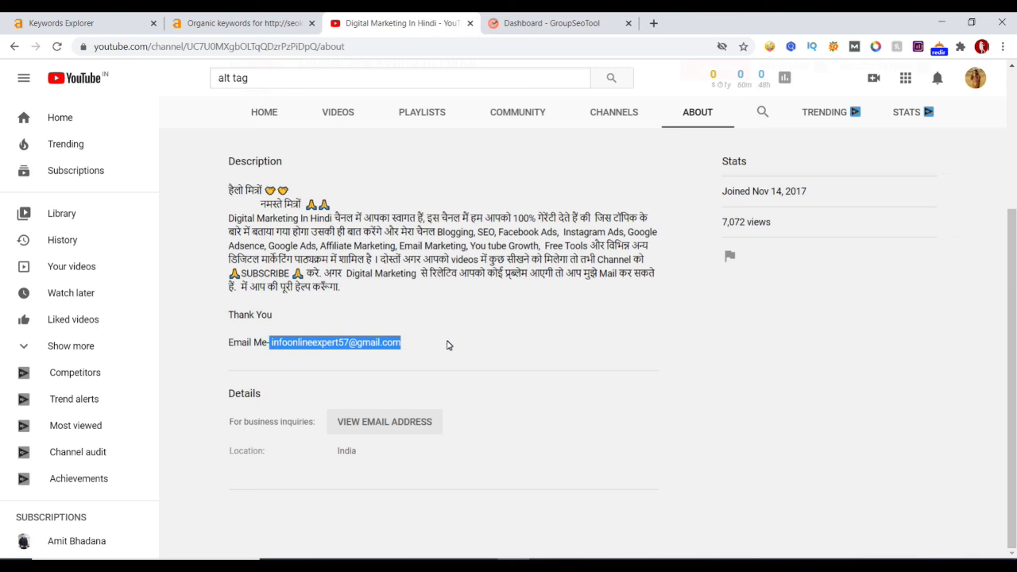
scroll(445, 345, up, 3)
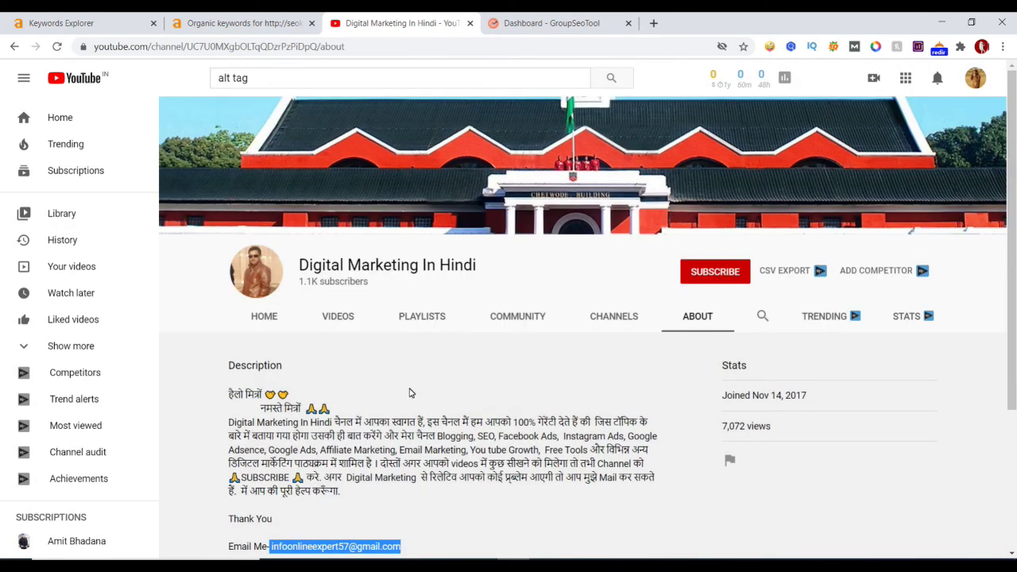